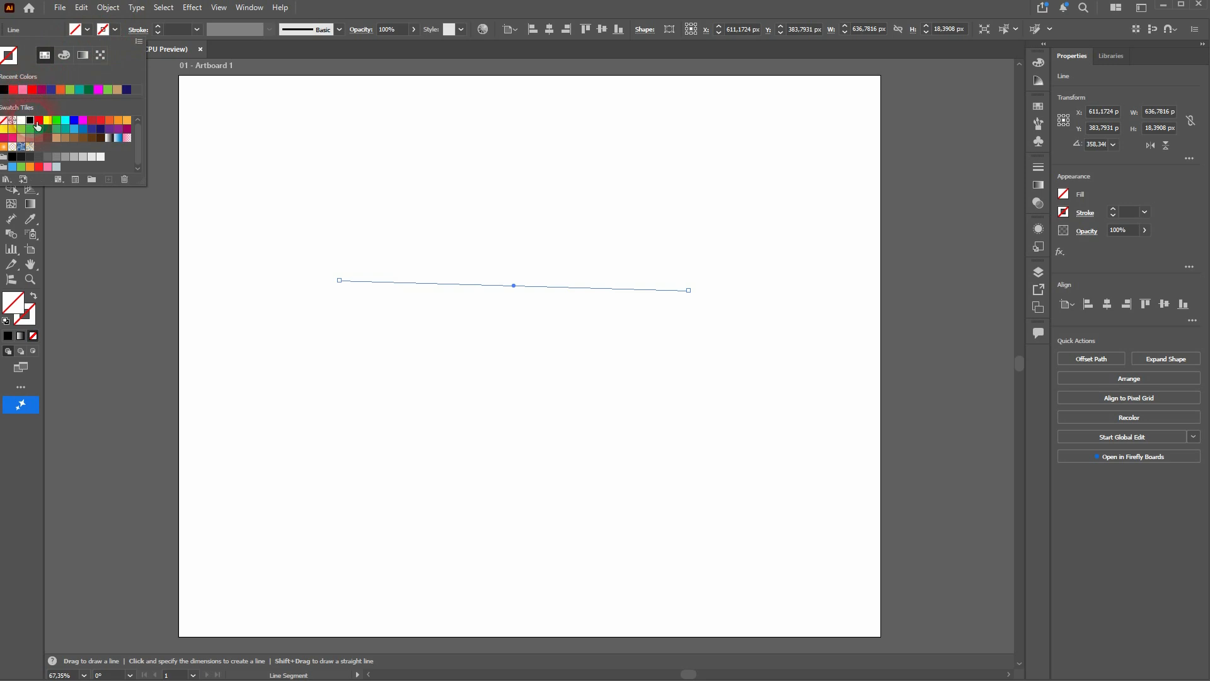
- Give the line a black 10 pt stroke and move it slightly to the right on the artboard
{"action": "left_click", "coordinate": [508, 14]}
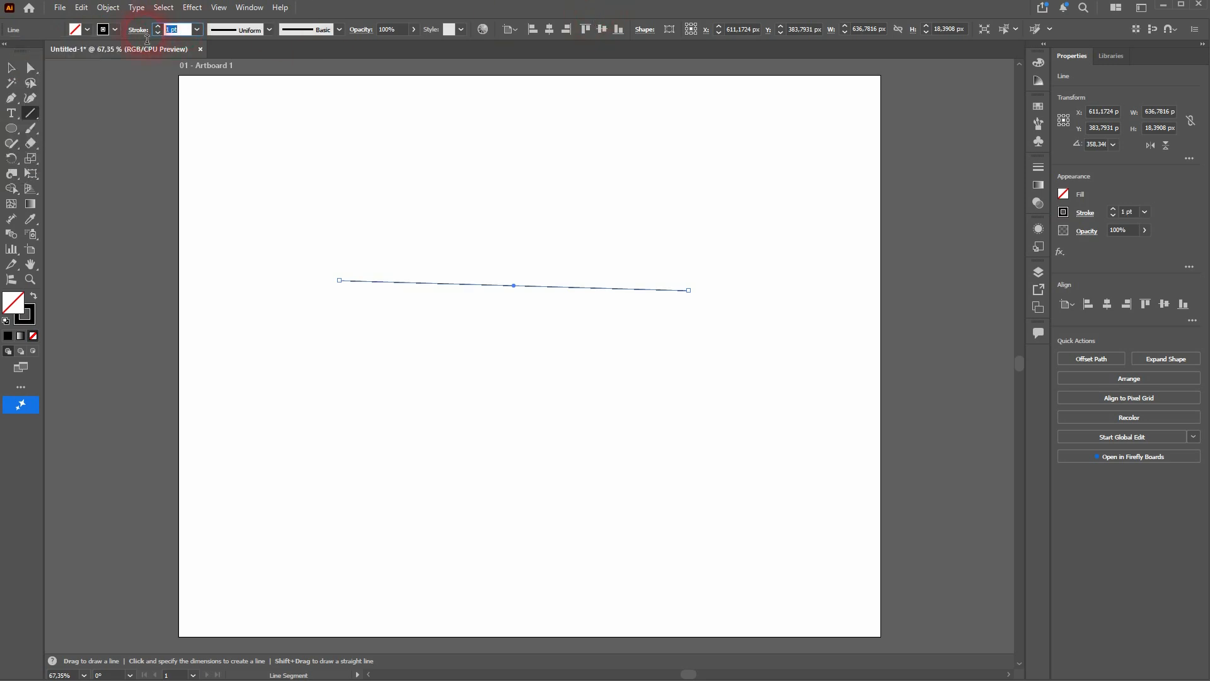
{"action": "type", "text": "10"}
{"action": "key", "text": "Return"}
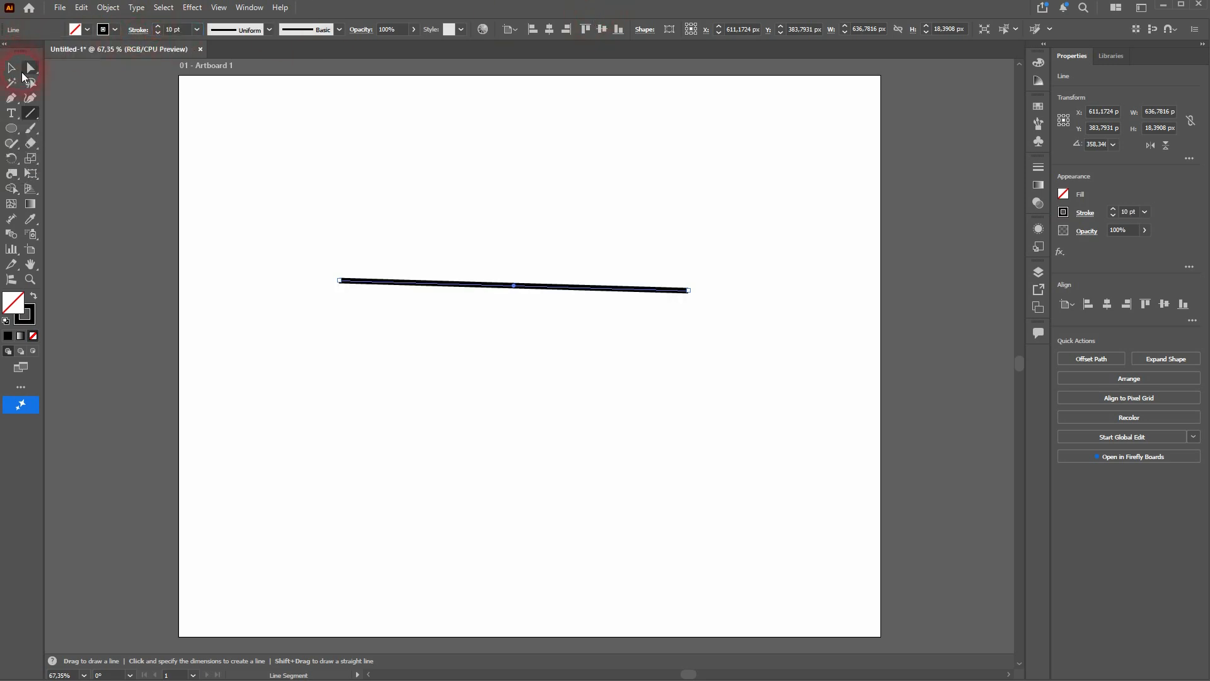
{"action": "left_click", "coordinate": [13, 69]}
{"action": "left_click_drag", "start_coordinate": [586, 286], "coordinate": [627, 289]}
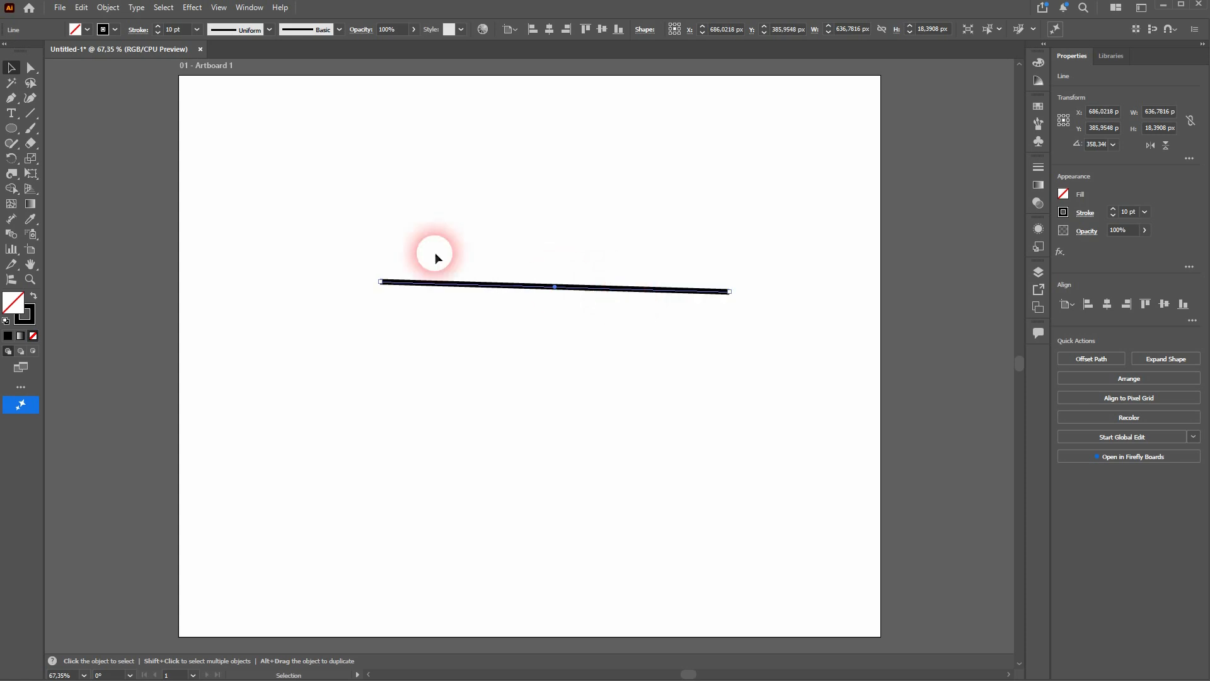
- Switch to the Twirl Tool with the black line still selected
{"action": "left_click", "coordinate": [12, 174]}
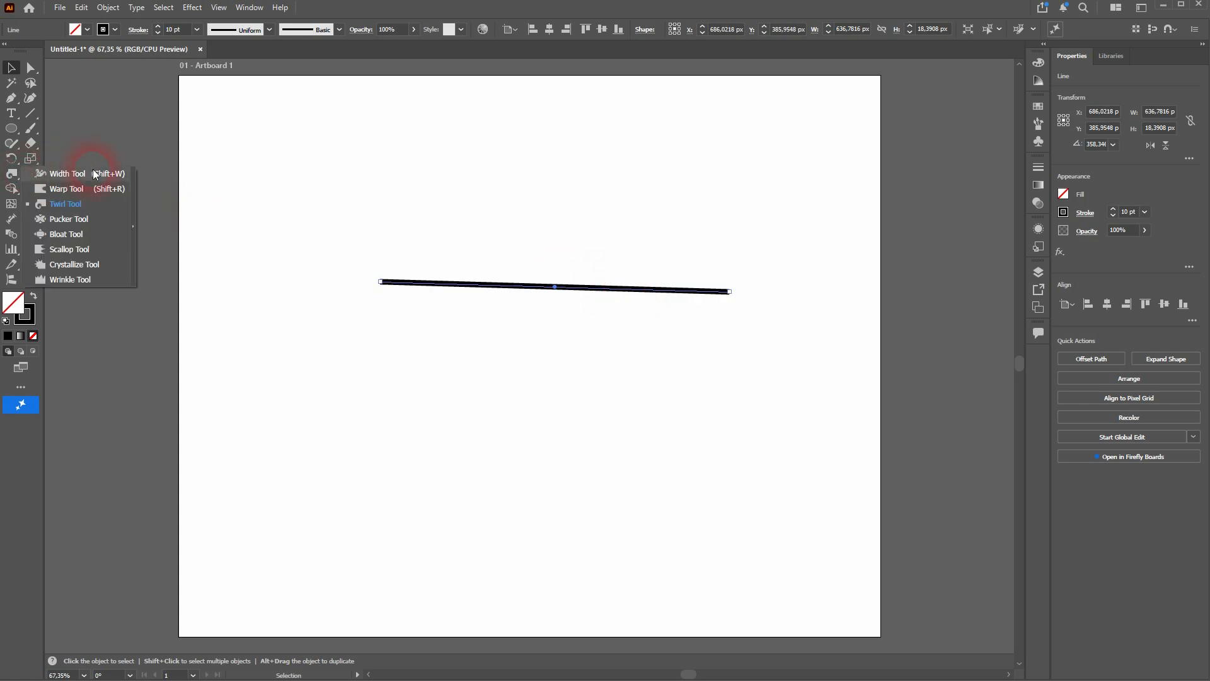
{"action": "left_click", "coordinate": [94, 173]}
{"action": "left_click", "coordinate": [10, 175]}
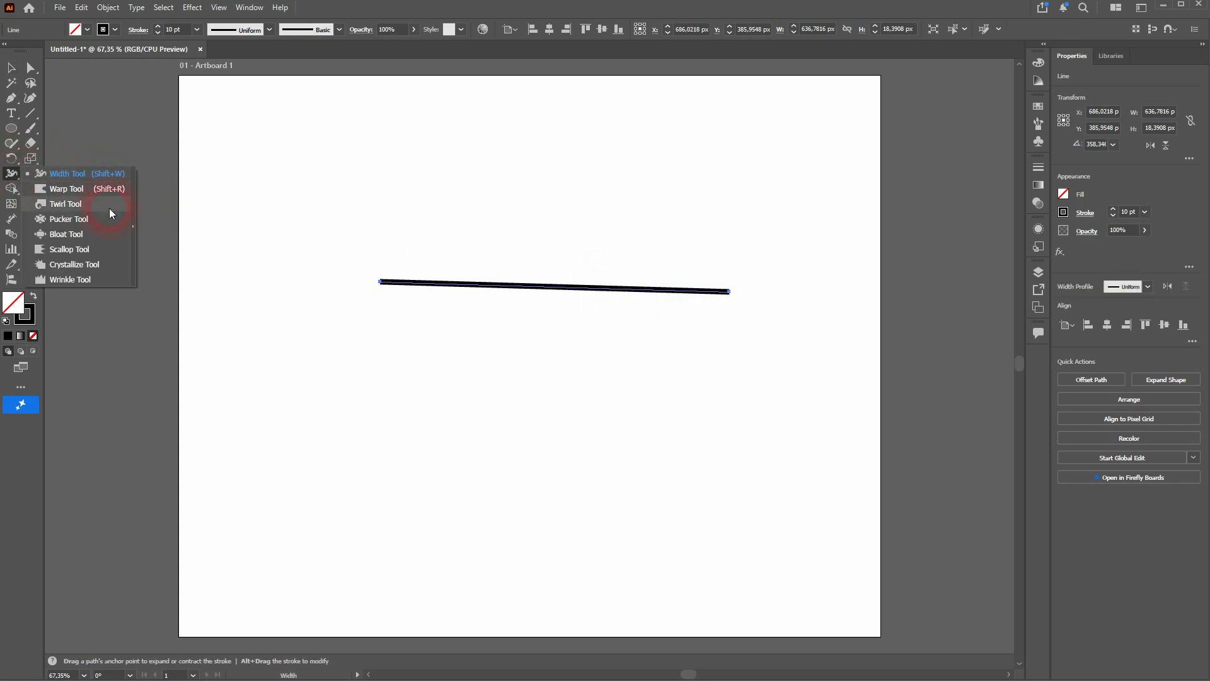
{"action": "left_click", "coordinate": [65, 204]}
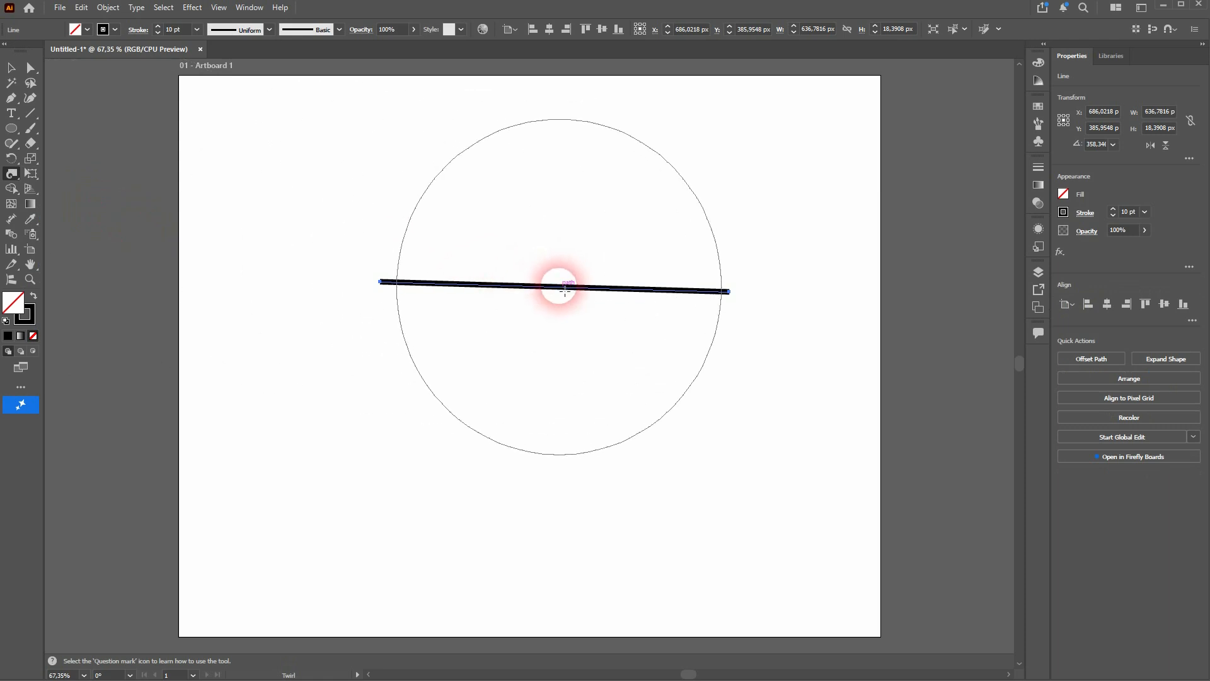
- Try twirling the line's middle into an S-curve, then into a multi-turn spiral, undoing each attempt
{"action": "left_click_drag", "start_coordinate": [564, 290], "coordinate": [566, 286]}
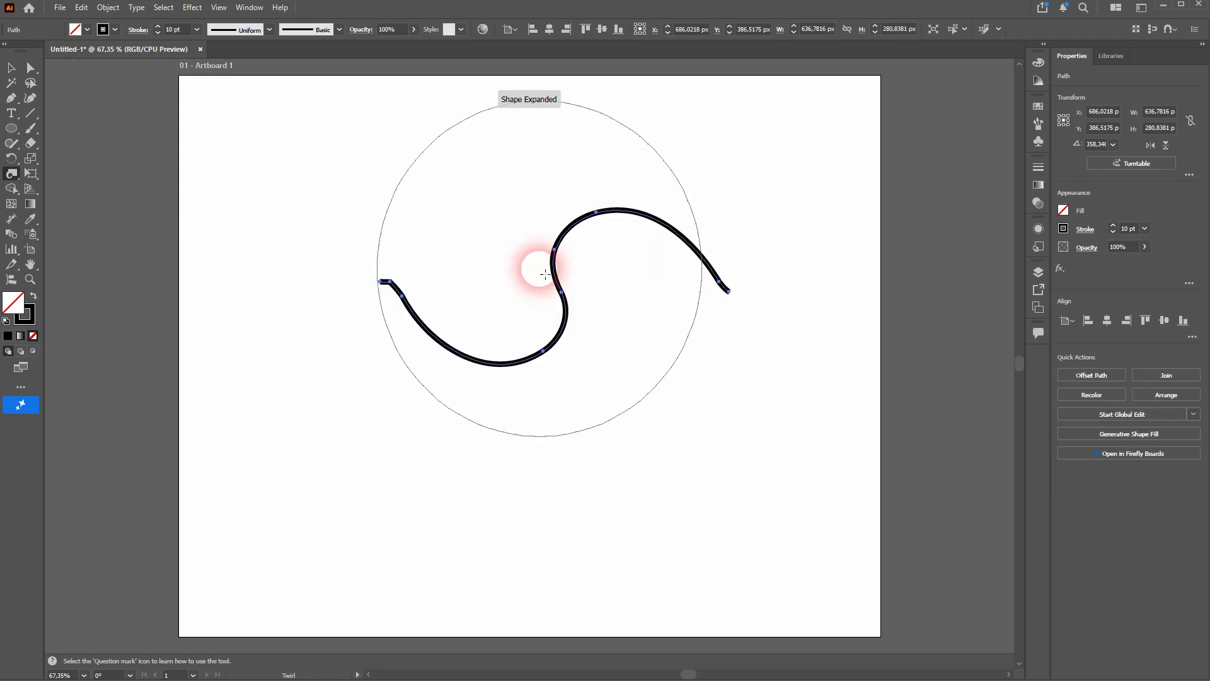
{"action": "key", "text": "v"}
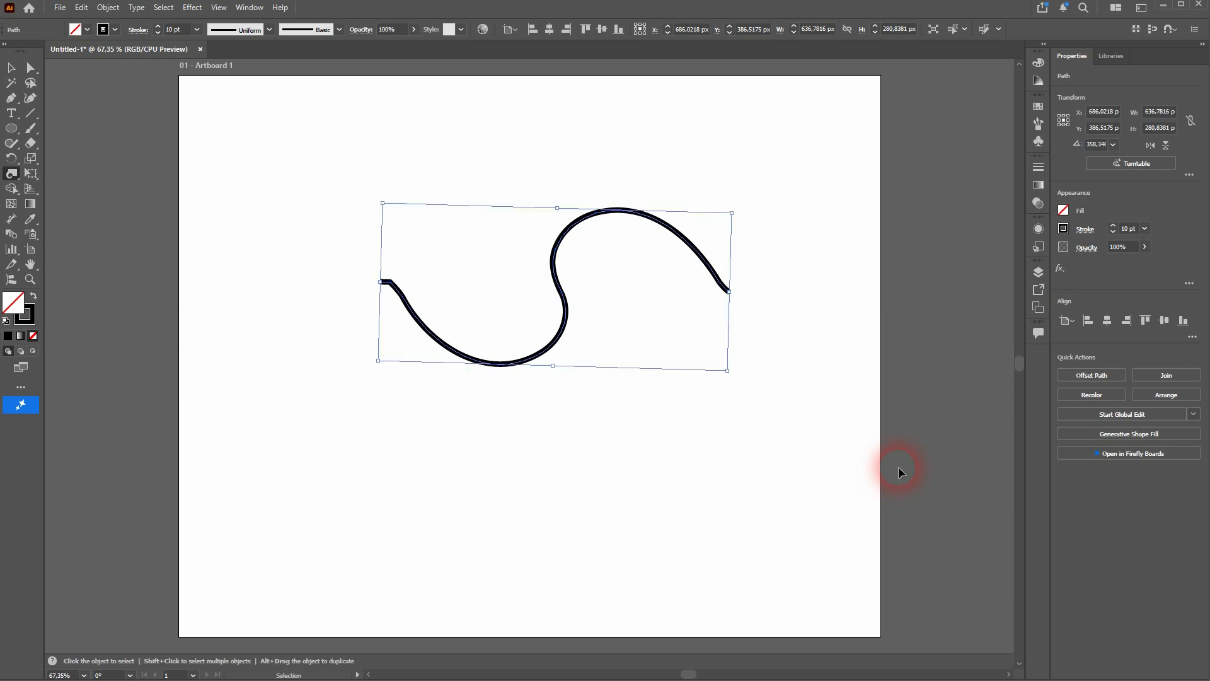
{"action": "key", "text": "ctrl+z"}
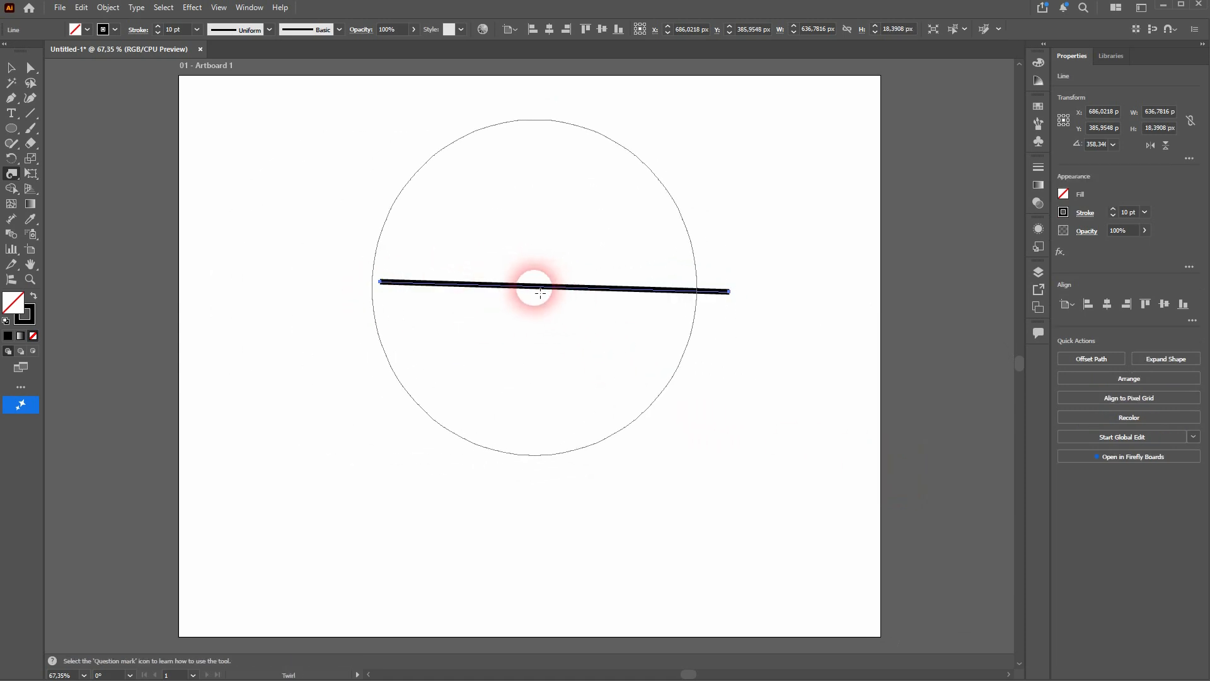
{"action": "left_click_drag", "start_coordinate": [540, 293], "coordinate": [546, 289]}
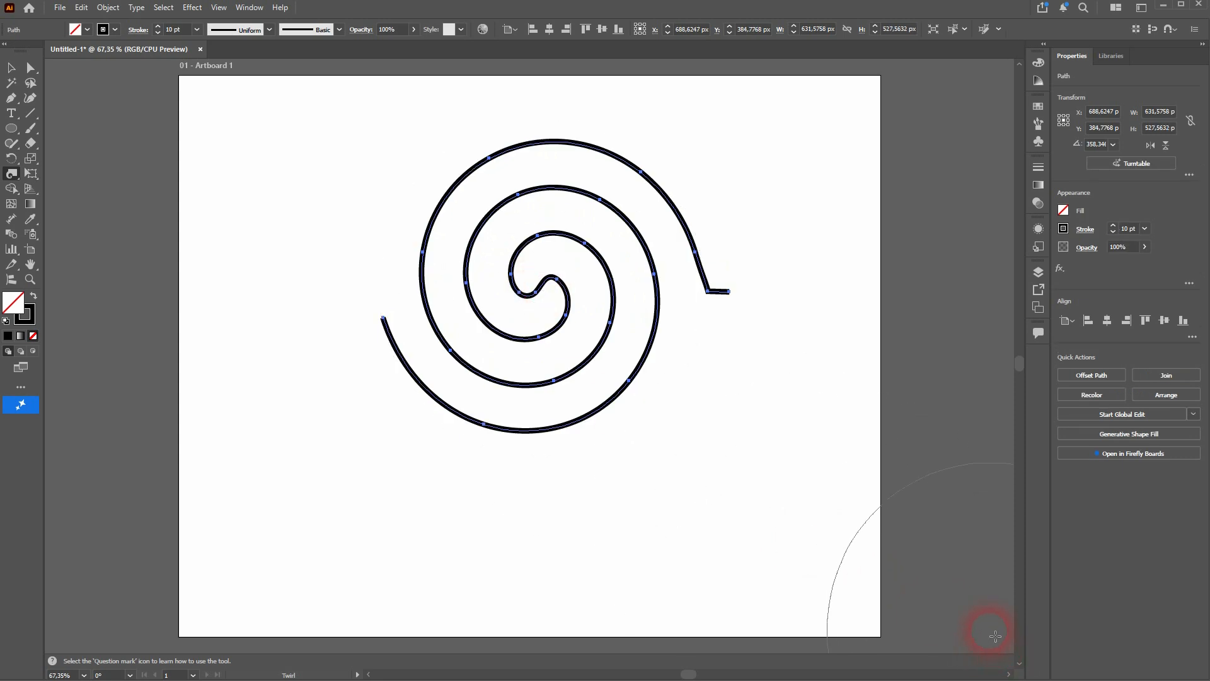
{"action": "key", "text": "ctrl+z"}
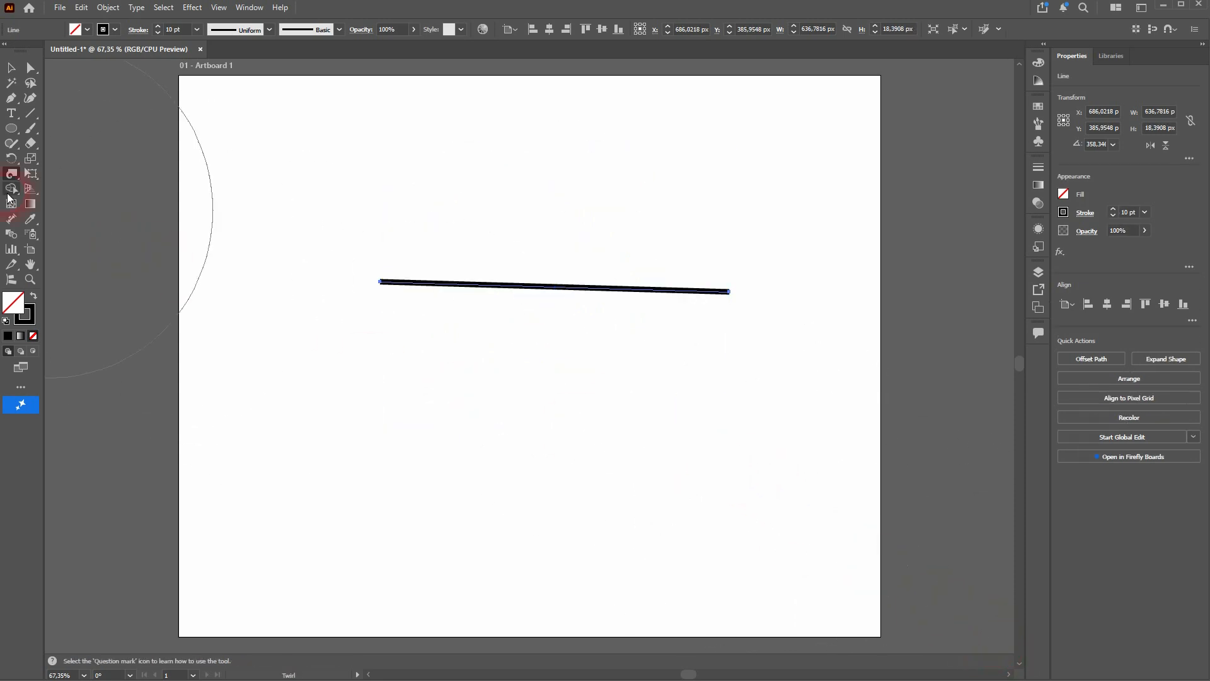
- Set the Twirl Tool brush to 20 px width and 20 px height
{"action": "double_click", "coordinate": [12, 174]}
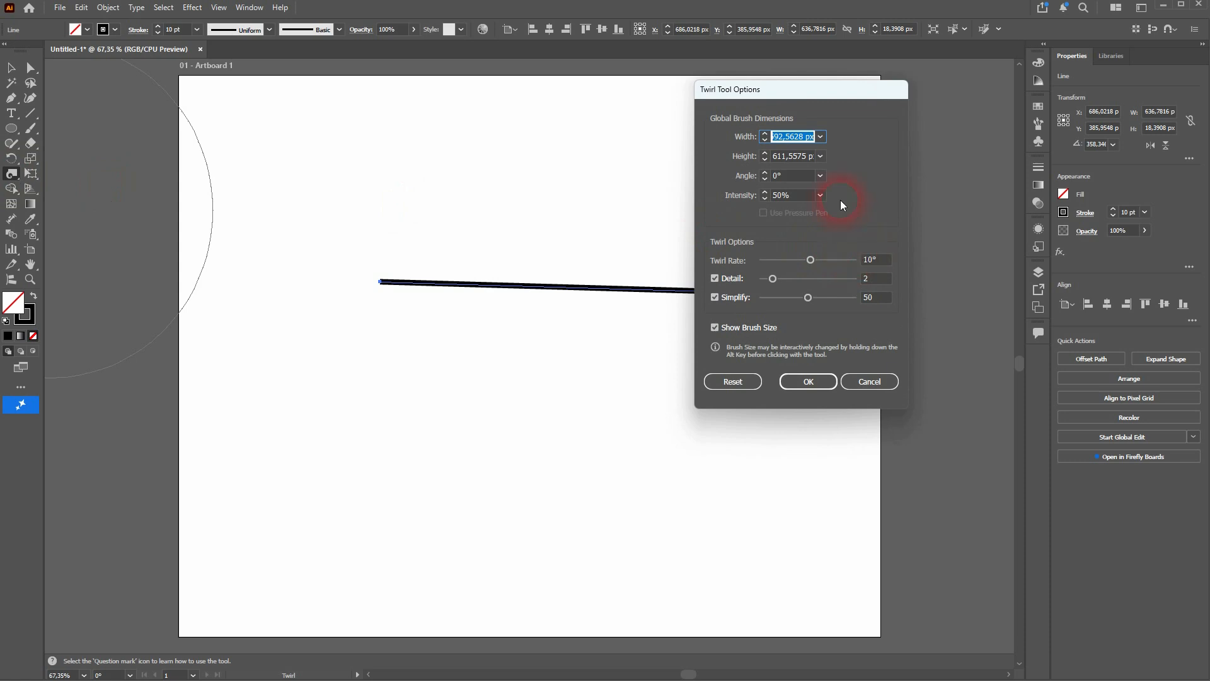
{"action": "type", "text": "20"}
{"action": "left_click", "coordinate": [802, 162]}
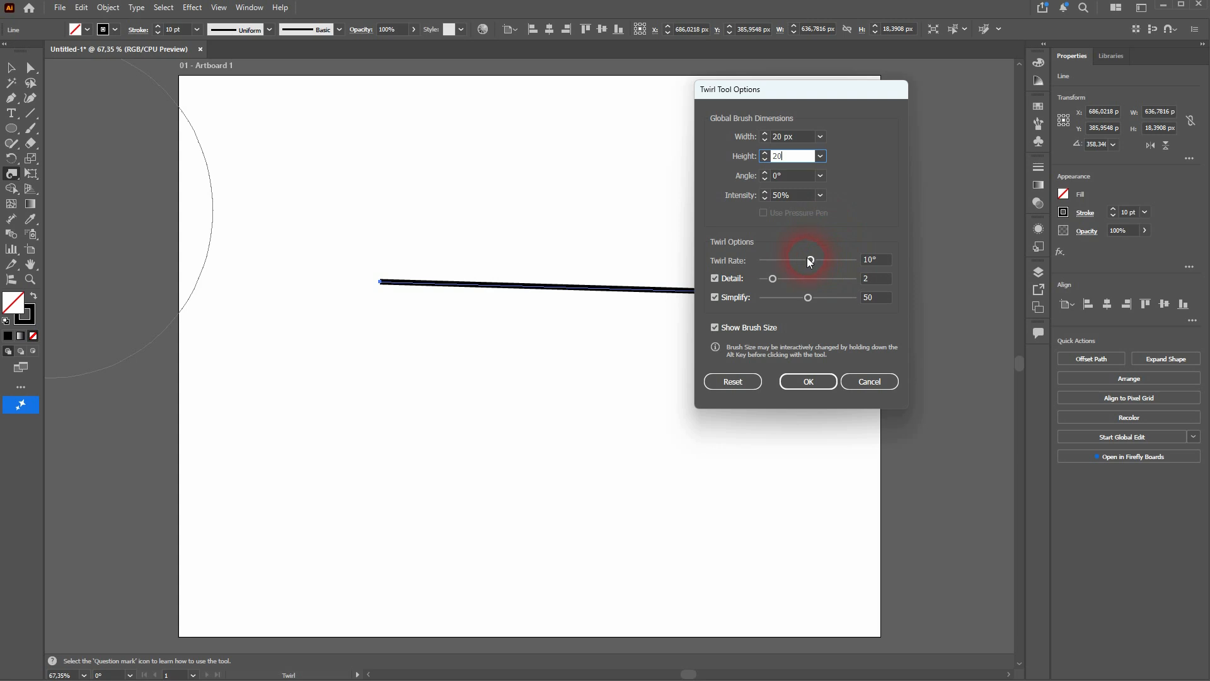
{"action": "type", "text": "20"}
{"action": "left_click", "coordinate": [869, 261]}
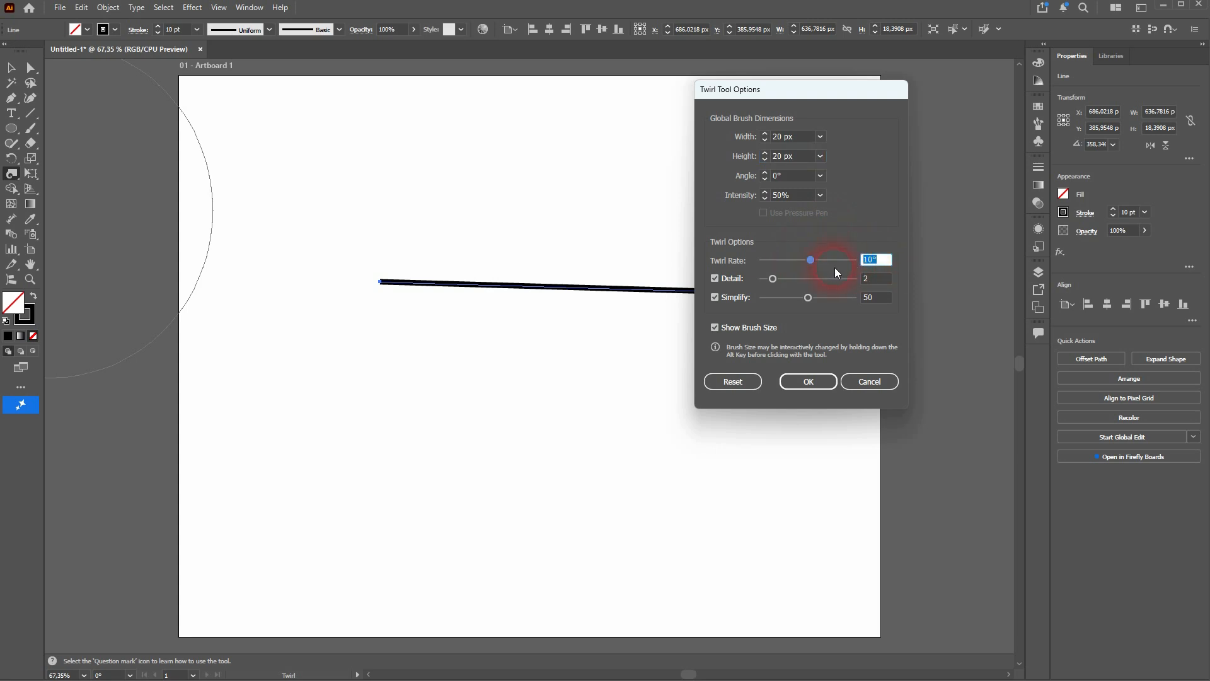
{"action": "left_click", "coordinate": [809, 381]}
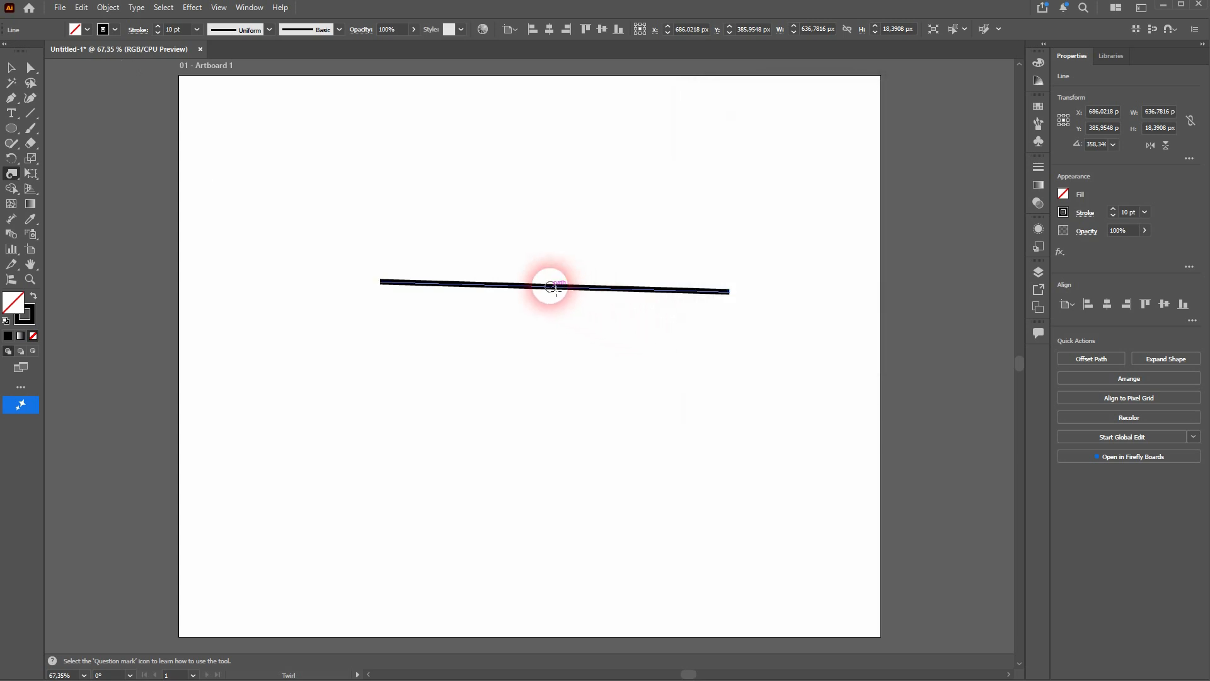
- Make three small twirls along the middle of the line with the 20 px Twirl brush
{"action": "mouse_move", "coordinate": [559, 288]}
{"action": "left_mouse_down"}
{"action": "mouse_move", "coordinate": [608, 284]}
{"action": "mouse_move", "coordinate": [595, 292]}
{"action": "left_mouse_up"}
{"action": "scroll", "coordinate": [570, 290], "scroll_direction": "left", "scroll_amount": 6}
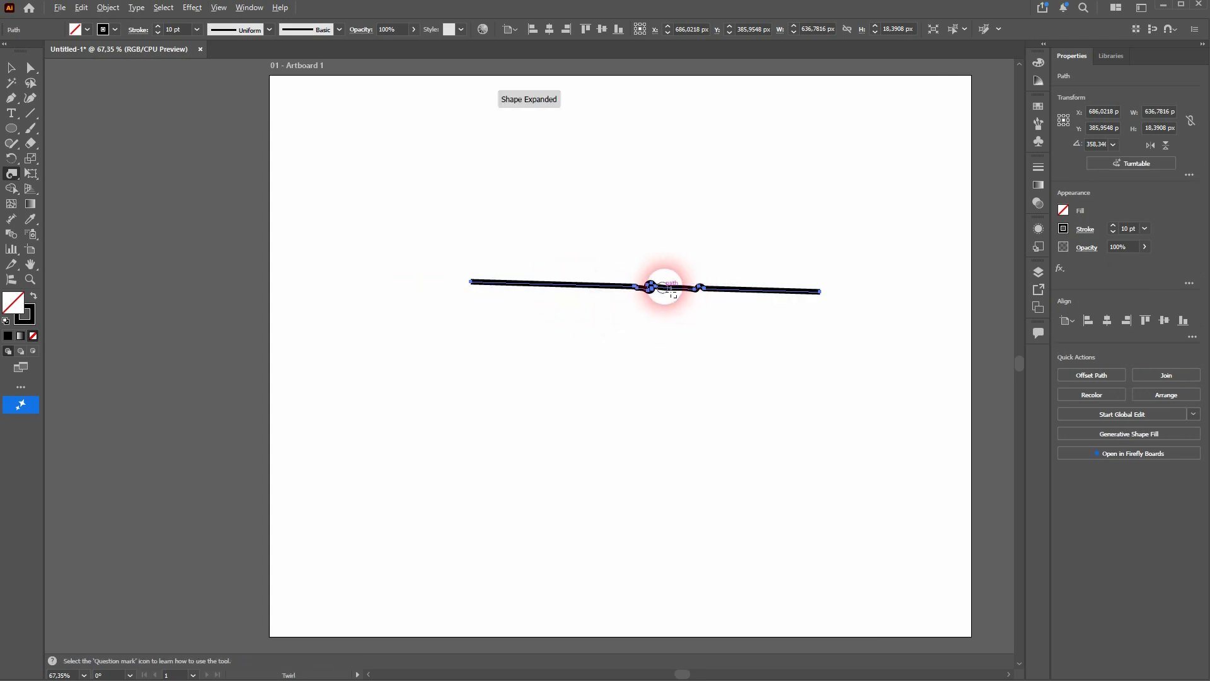
{"action": "scroll", "coordinate": [668, 290], "scroll_direction": "up", "scroll_amount": 9}
{"action": "scroll", "coordinate": [426, 287], "scroll_direction": "down", "scroll_amount": 4}
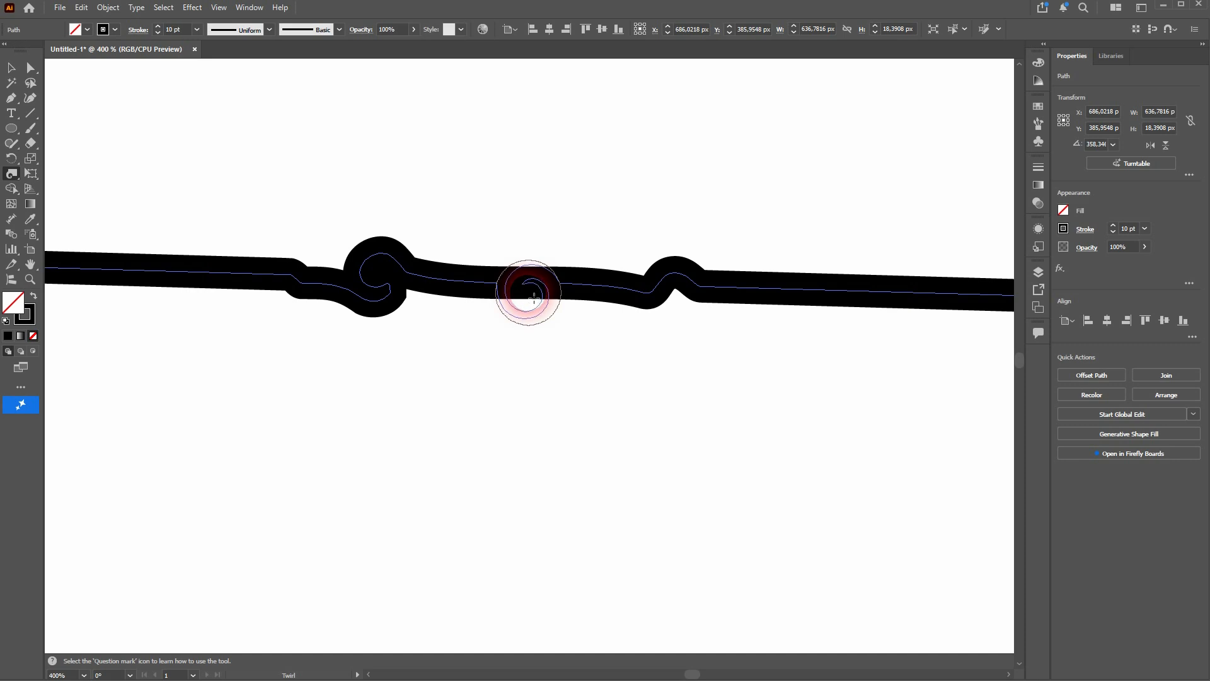
{"action": "left_click", "coordinate": [530, 294]}
{"action": "key", "text": "v"}
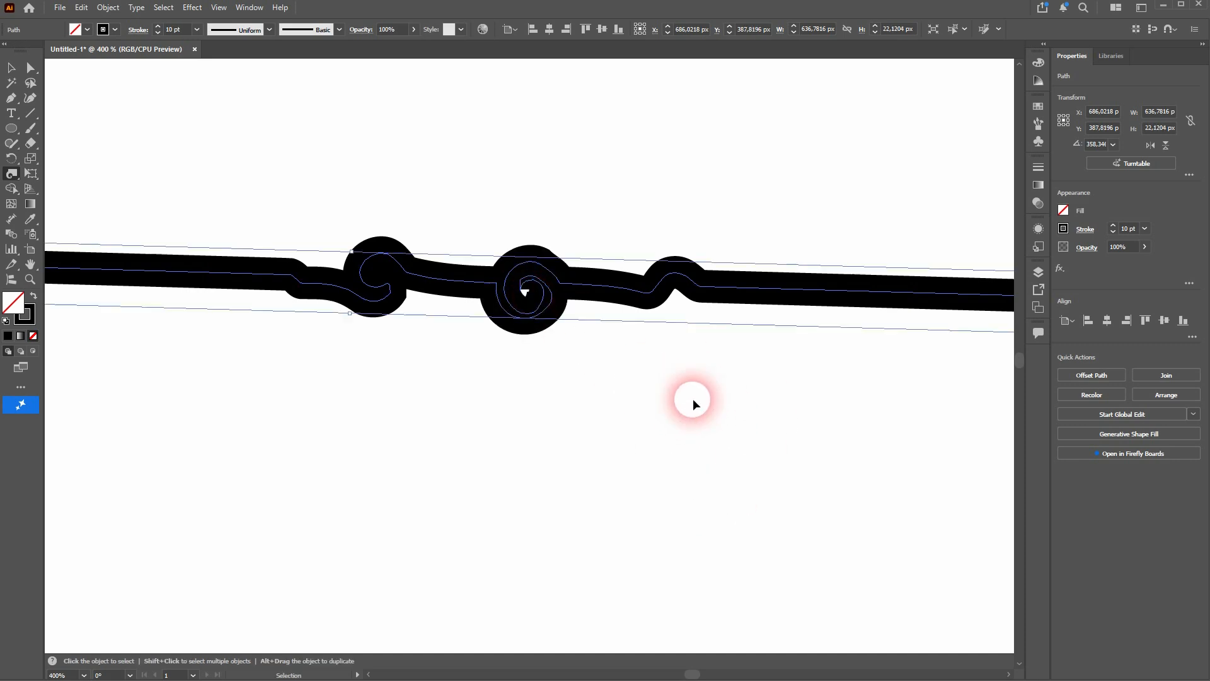
- Undo the small twirls to restore the straight line
{"action": "key", "text": "ctrl+z"}
{"action": "key", "text": "ctrl+z"}
{"action": "key", "text": "shift+r"}
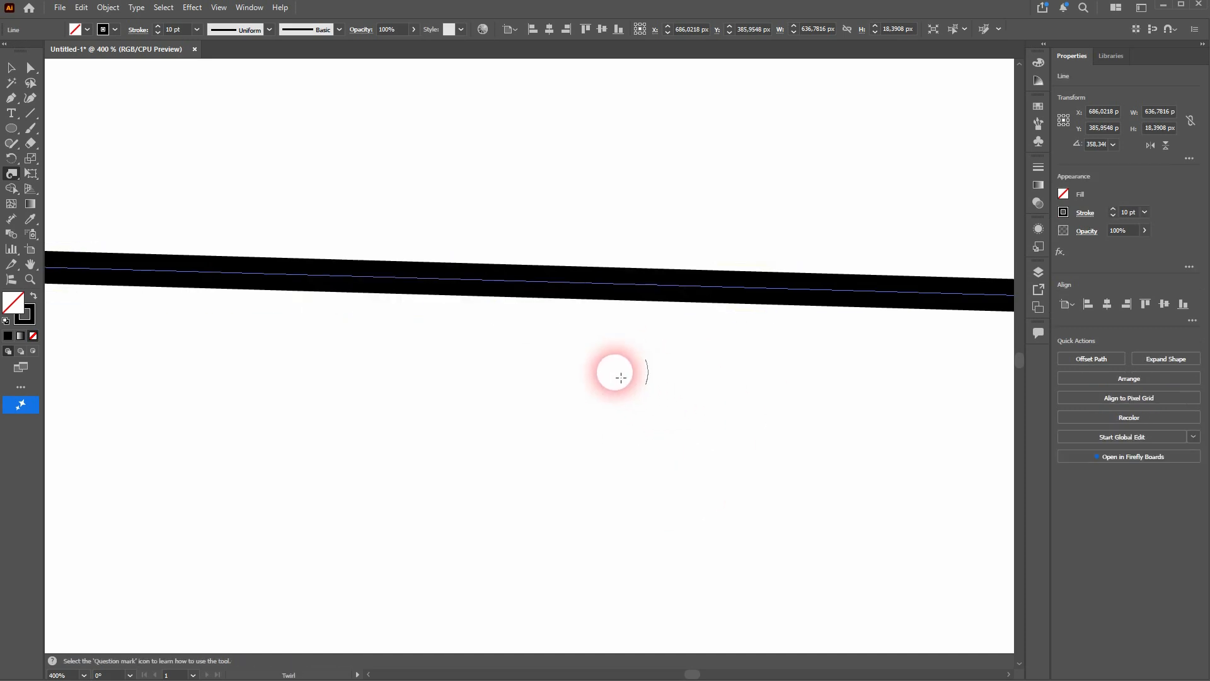
{"action": "key", "text": "v"}
{"action": "key", "text": "ctrl+0"}
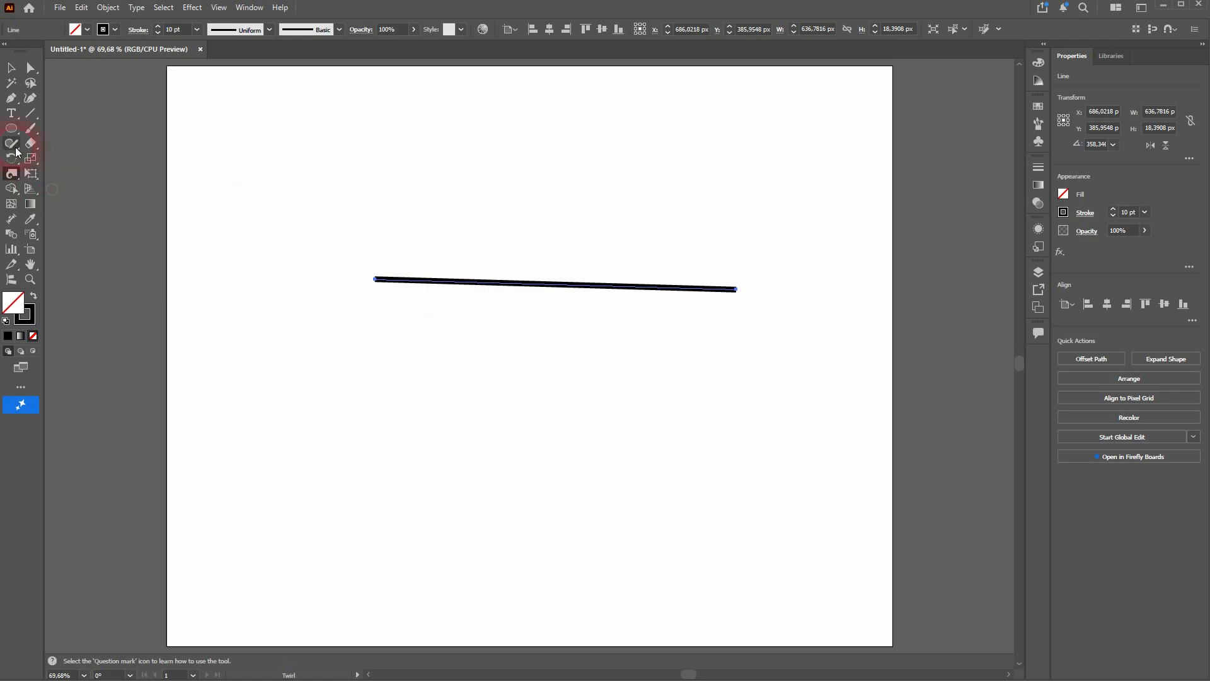
- Set the Twirl Tool brush to 200 px width and 200 px height
{"action": "double_click", "coordinate": [11, 174]}
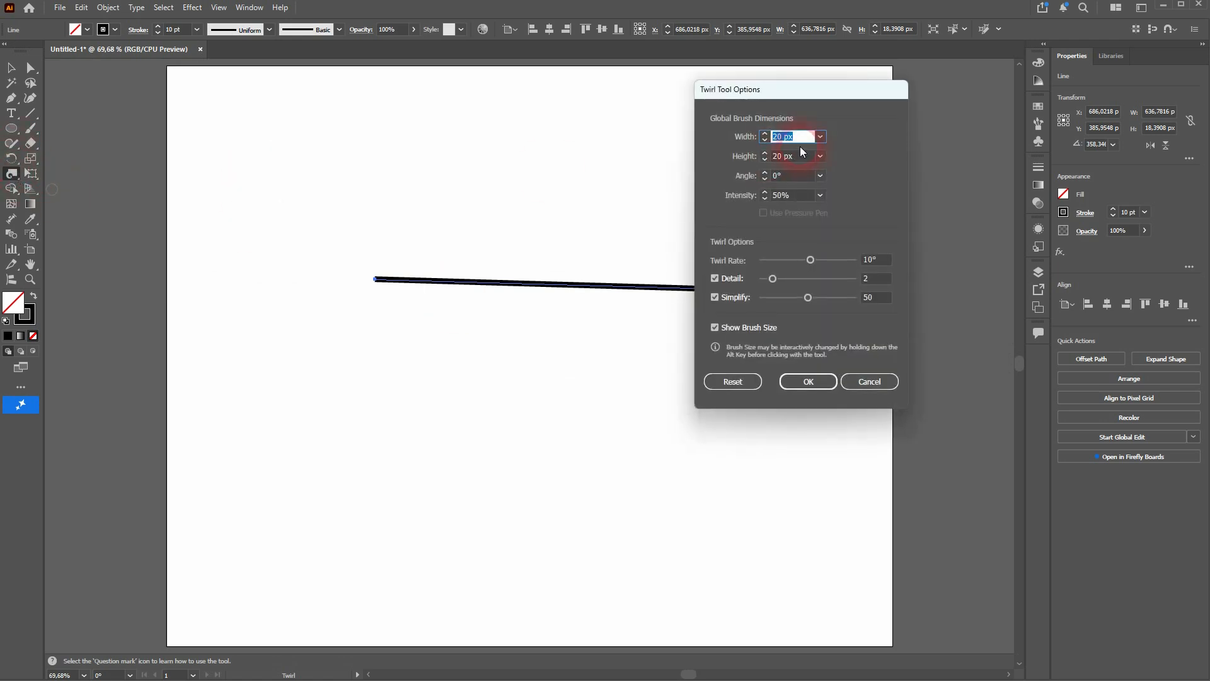
{"action": "type", "text": "200"}
{"action": "key", "text": "Tab"}
{"action": "type", "text": "200"}
{"action": "left_click", "coordinate": [815, 383]}
- Twirl the line at its middle, right and left parts to form a row of three wave curls
{"action": "left_click", "coordinate": [543, 284]}
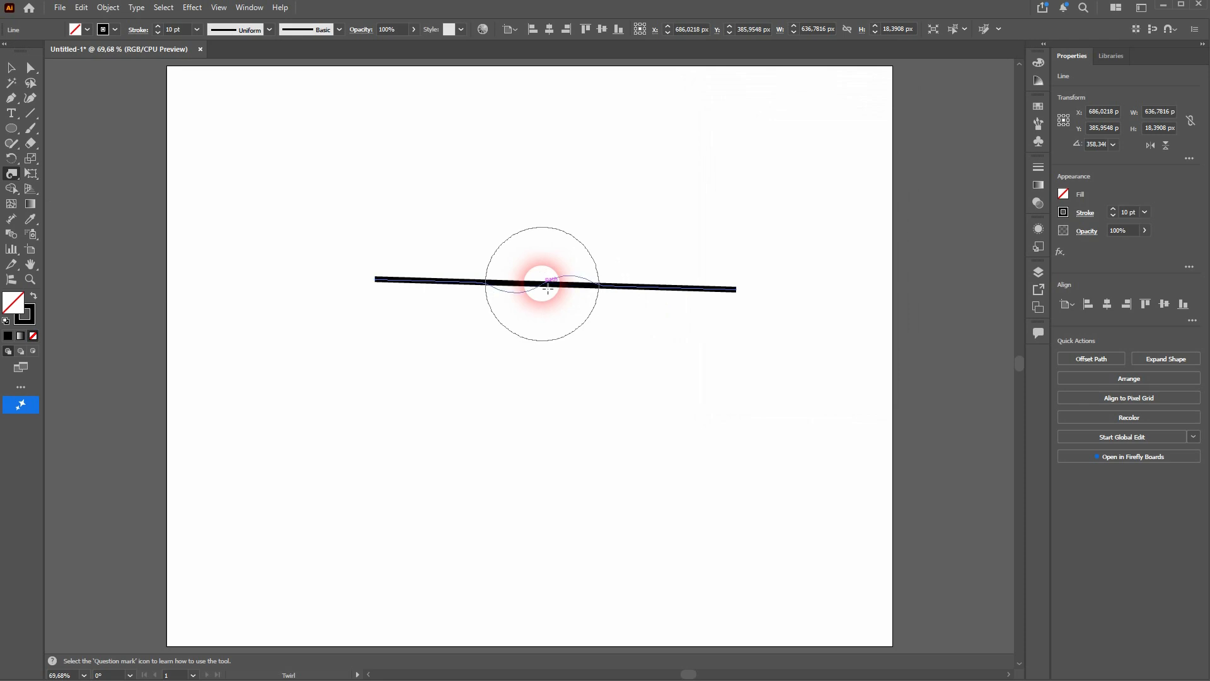
{"action": "left_click", "coordinate": [656, 283]}
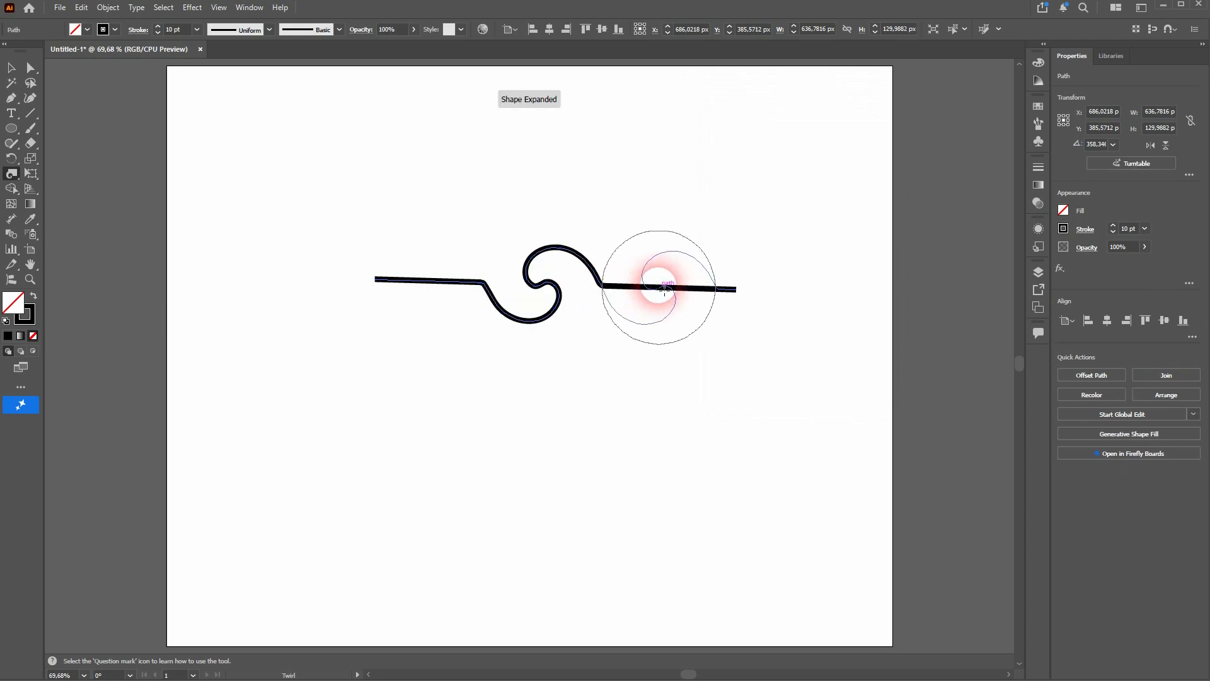
{"action": "left_click", "coordinate": [448, 284]}
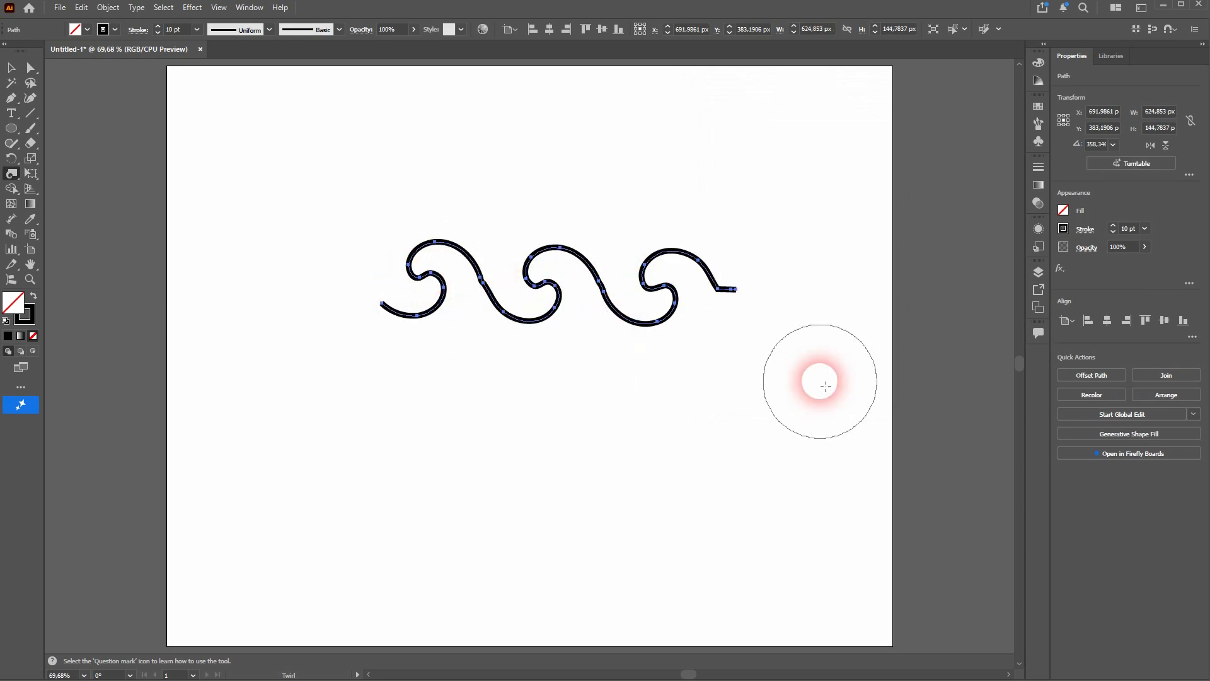
- Try sweeping the Twirl brush across the wave curls, and undo all twirls back to the straight line
{"action": "mouse_move", "coordinate": [723, 297]}
{"action": "left_mouse_down"}
{"action": "mouse_move", "coordinate": [657, 259]}
{"action": "mouse_move", "coordinate": [649, 307]}
{"action": "mouse_move", "coordinate": [576, 291]}
{"action": "mouse_move", "coordinate": [533, 240]}
{"action": "mouse_move", "coordinate": [482, 266]}
{"action": "mouse_move", "coordinate": [431, 332]}
{"action": "mouse_move", "coordinate": [437, 242]}
{"action": "mouse_move", "coordinate": [473, 173]}
{"action": "left_mouse_up"}
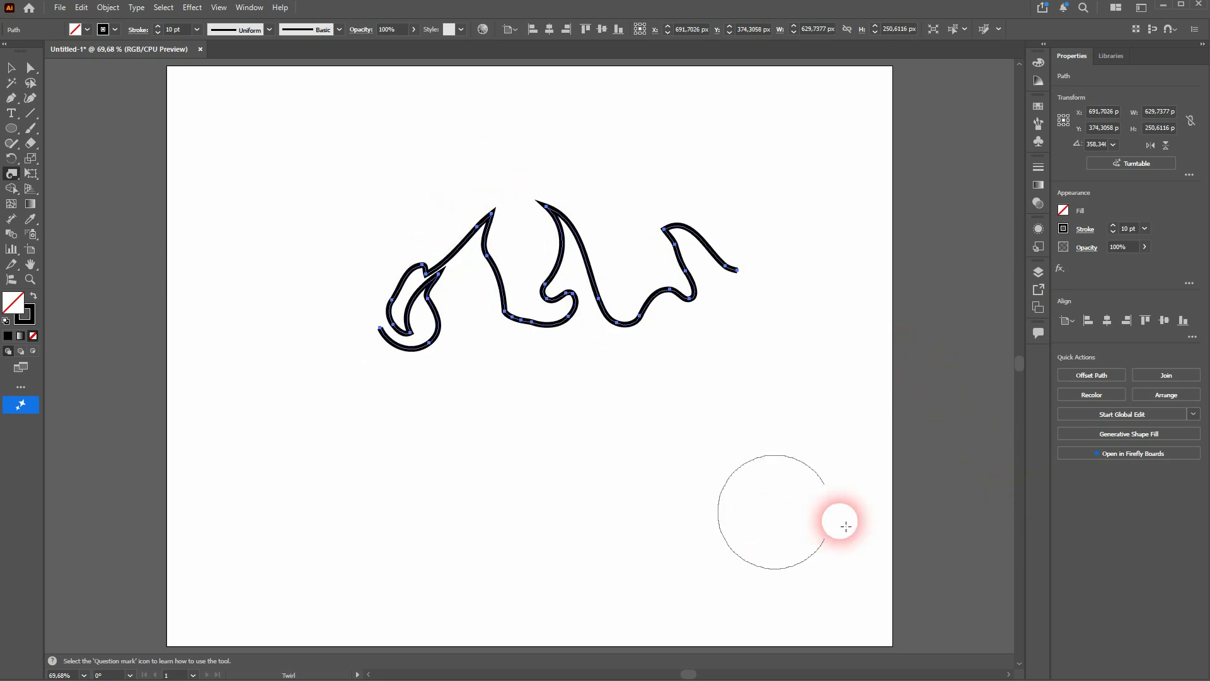
{"action": "key", "text": "ctrl+z"}
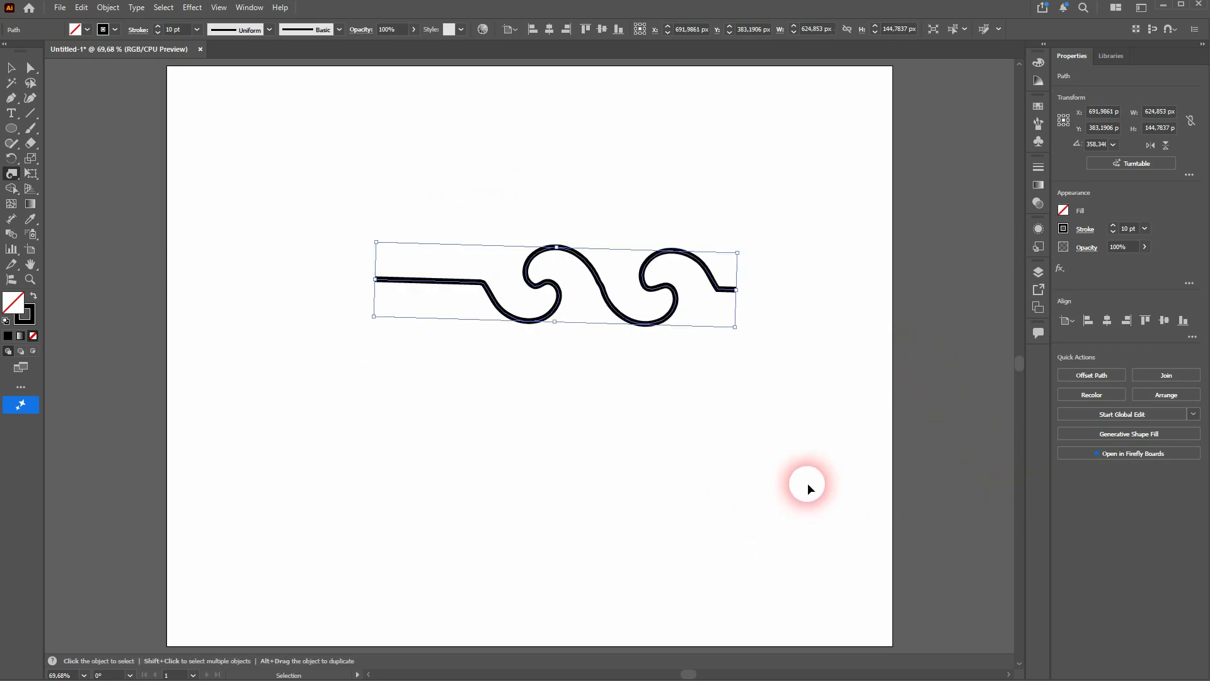
{"action": "key", "text": "ctrl+z"}
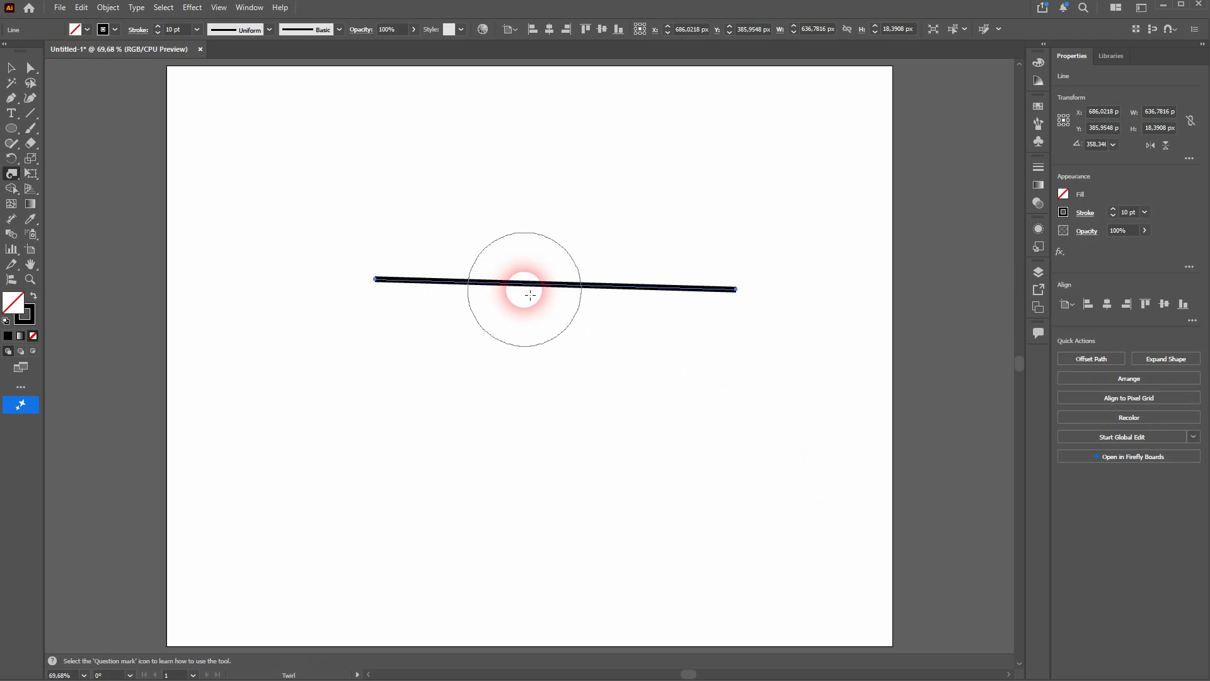
- Set the Twirl Tool's twirl rate to 5° and twirl the middle of the line into an S-shaped curl
{"action": "double_click", "coordinate": [12, 178]}
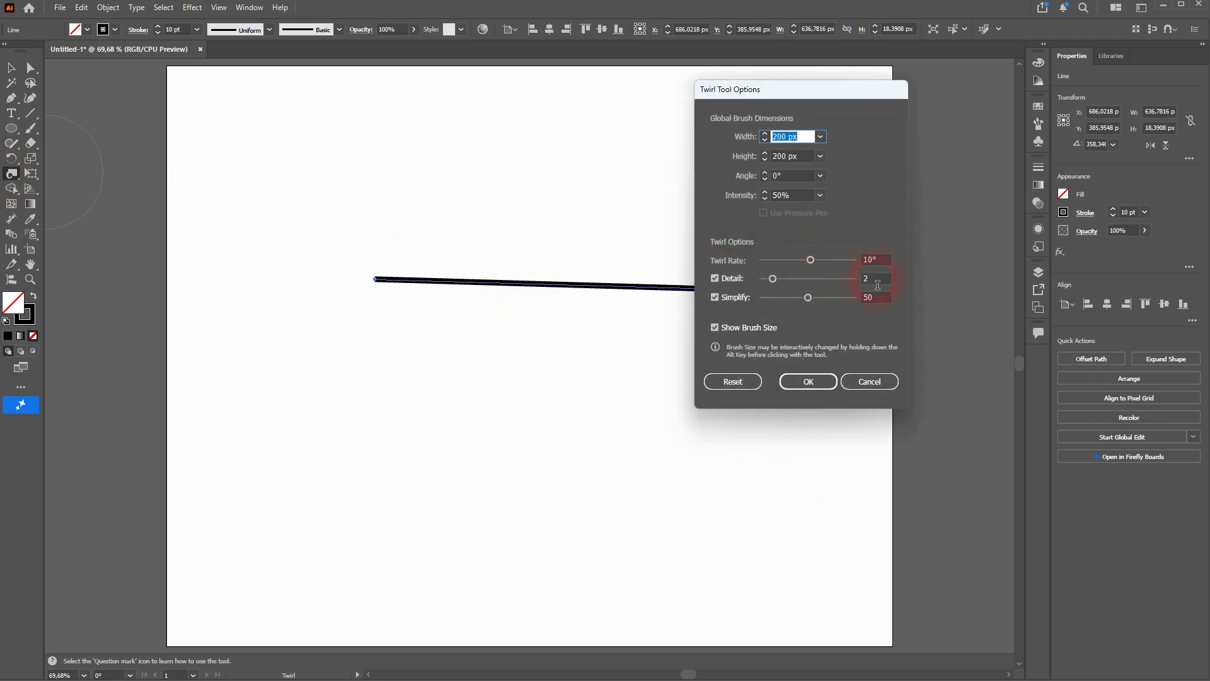
{"action": "left_click", "coordinate": [881, 263]}
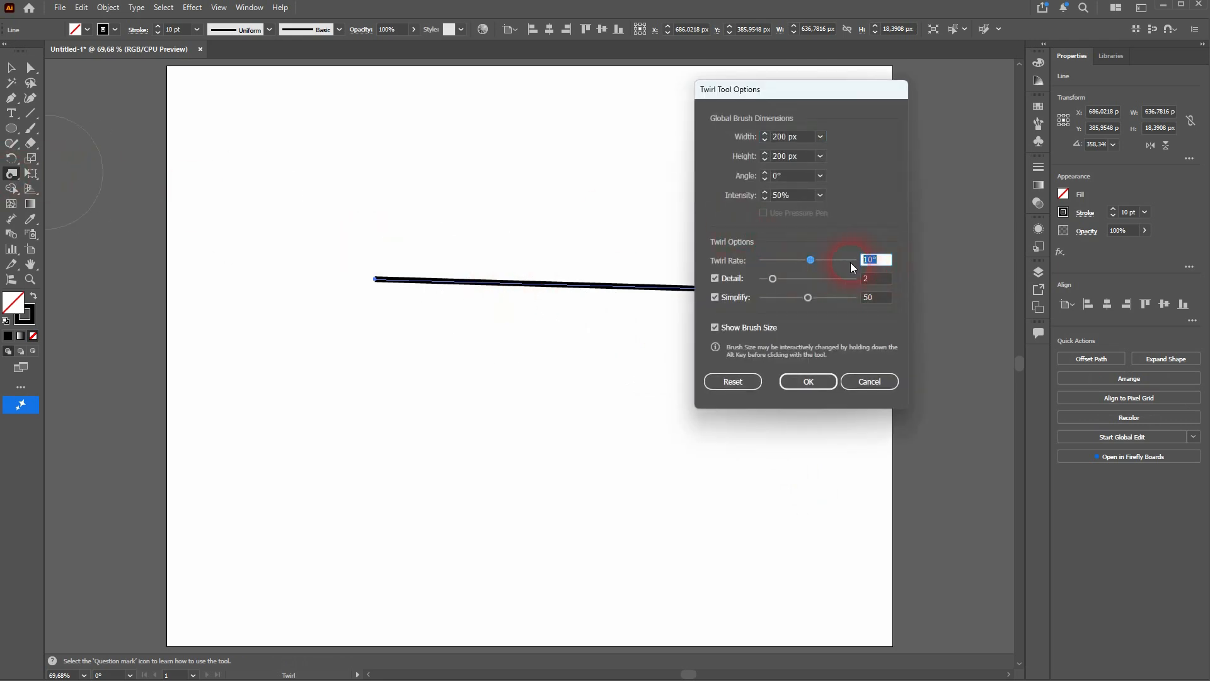
{"action": "type", "text": "5"}
{"action": "left_click", "coordinate": [809, 382]}
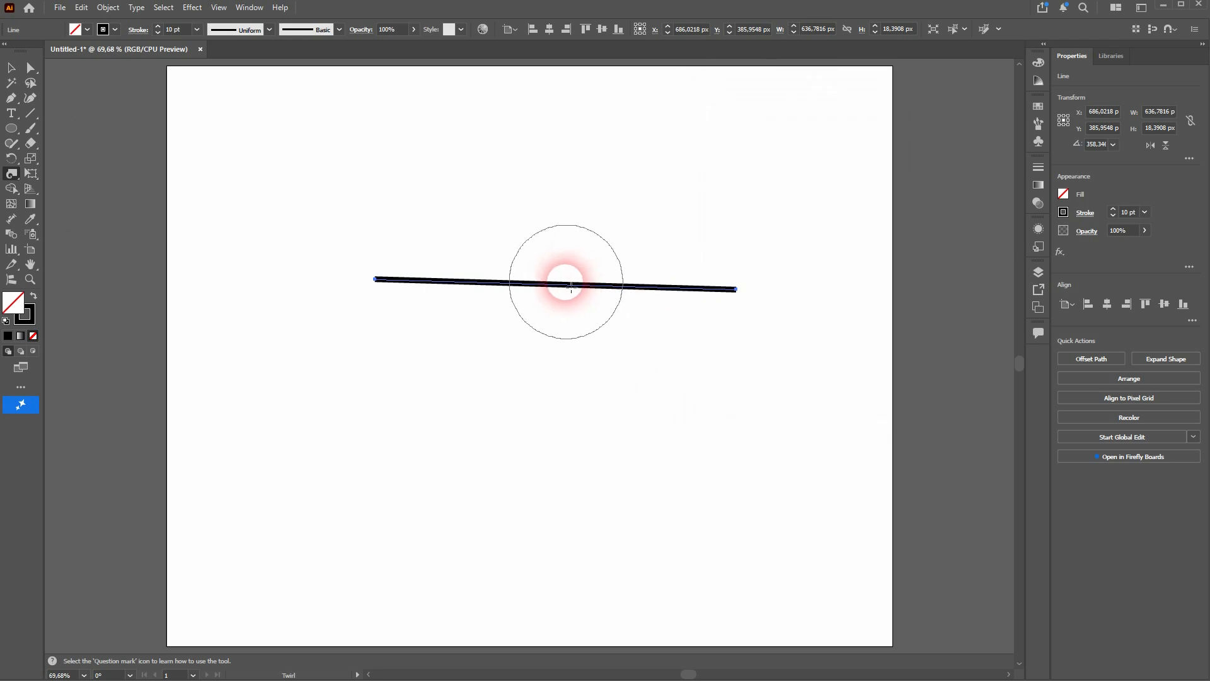
{"action": "left_click_drag", "start_coordinate": [543, 288], "coordinate": [544, 288]}
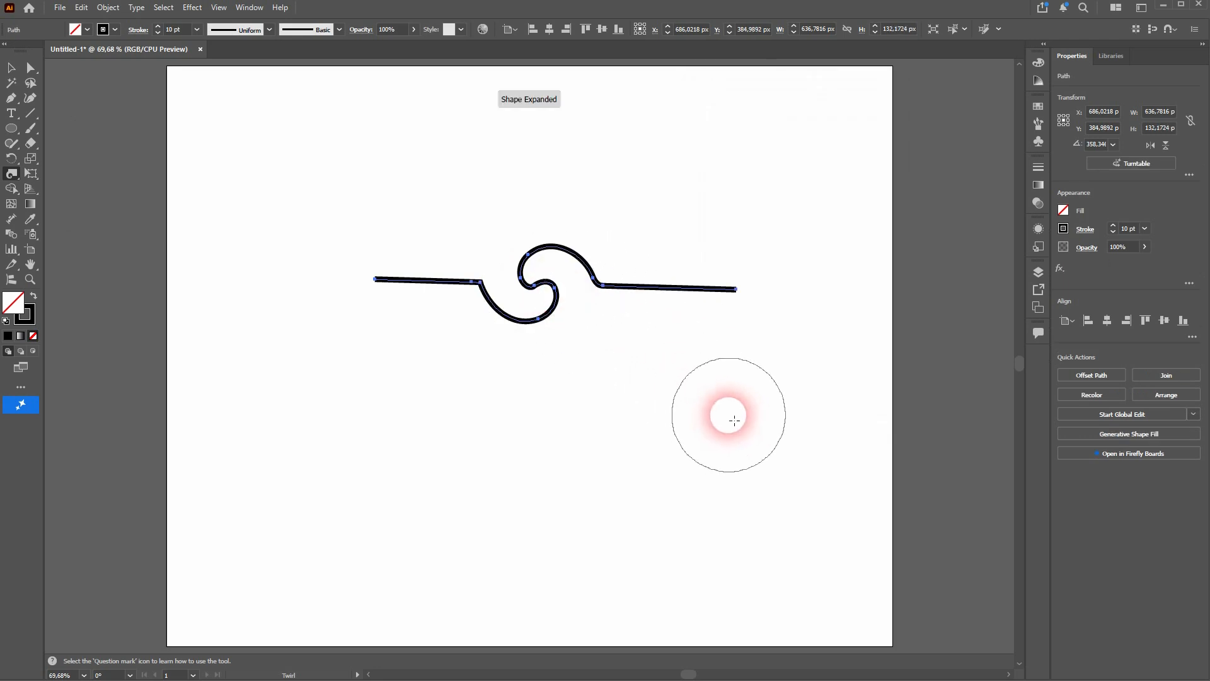
- Set the Twirl Tool to a 200 × 200 px brush with a 50° twirl rate, and twirl the line's right part into a spiral
{"action": "double_click", "coordinate": [12, 174]}
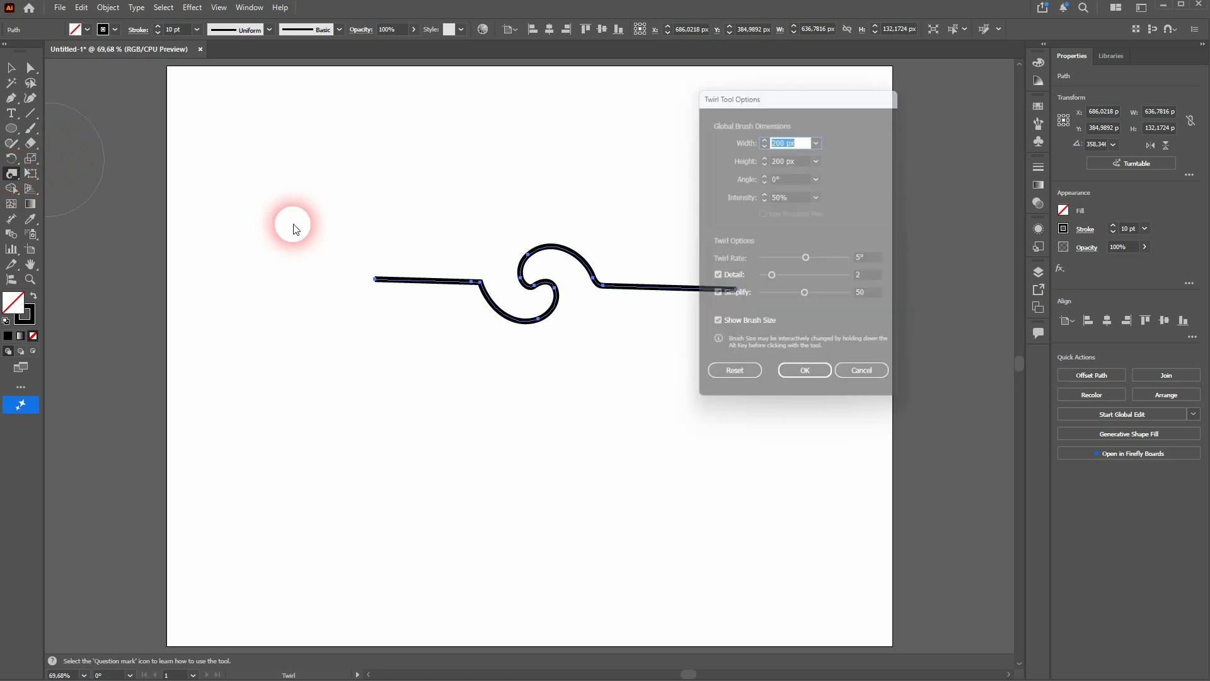
{"action": "left_click", "coordinate": [872, 261]}
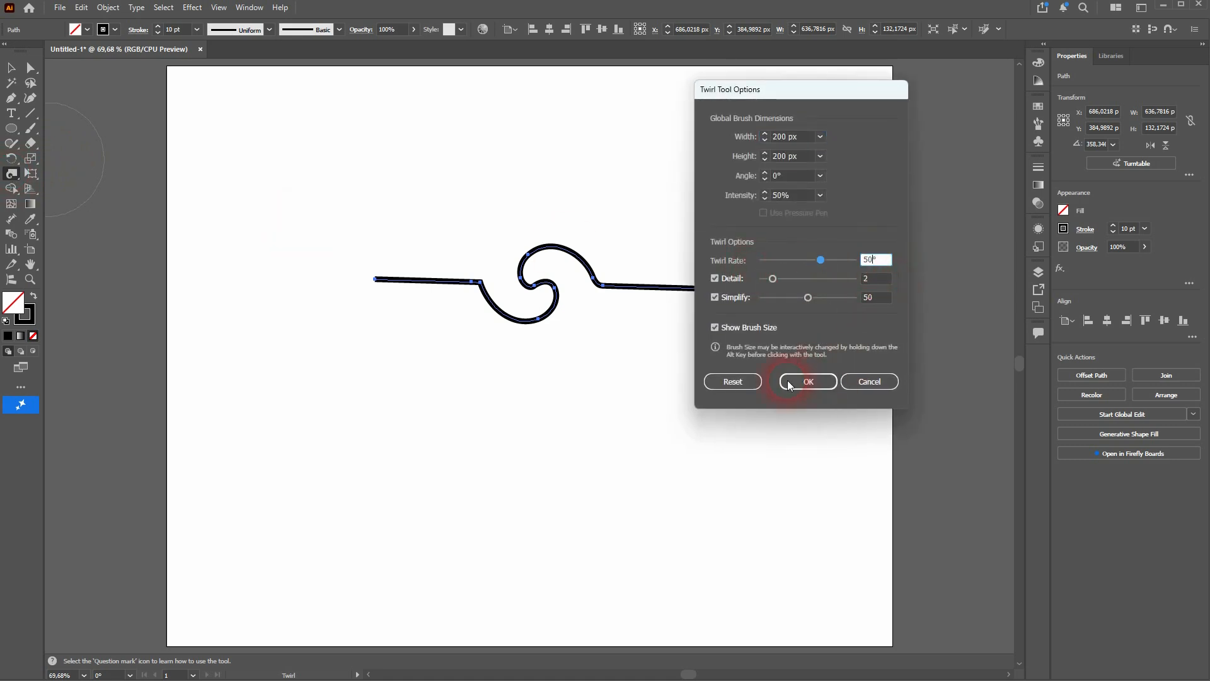
{"action": "double_click", "coordinate": [889, 264]}
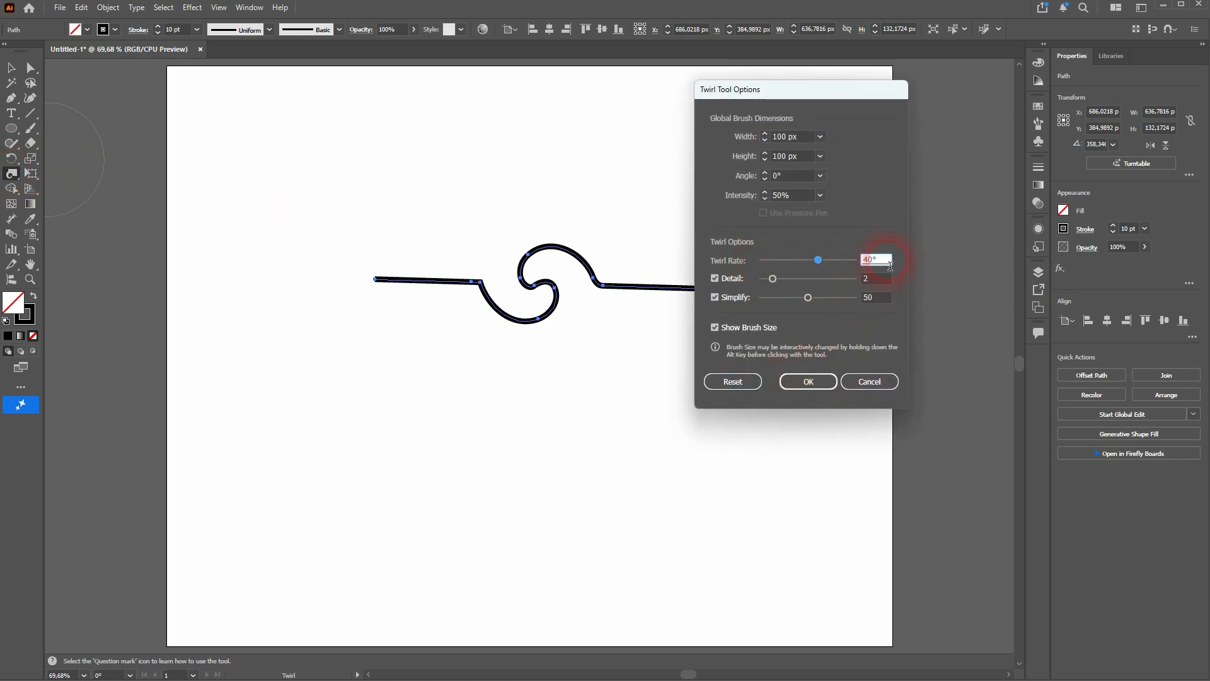
{"action": "left_click", "coordinate": [803, 139]}
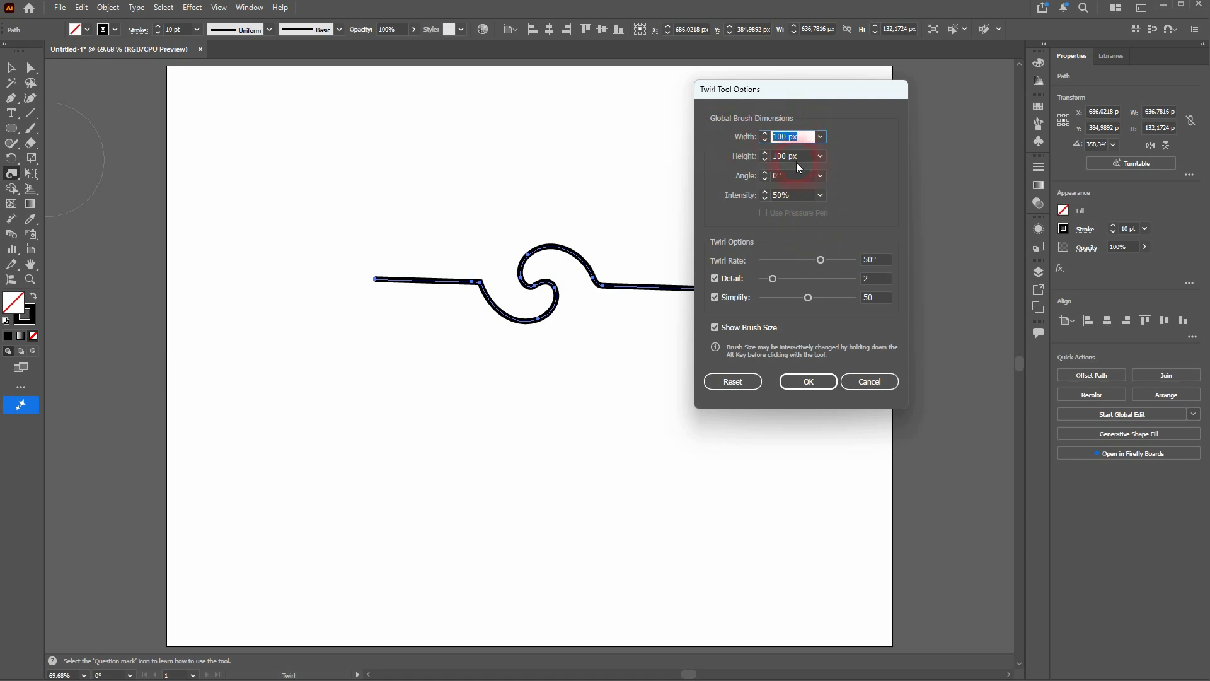
{"action": "left_click", "coordinate": [807, 161]}
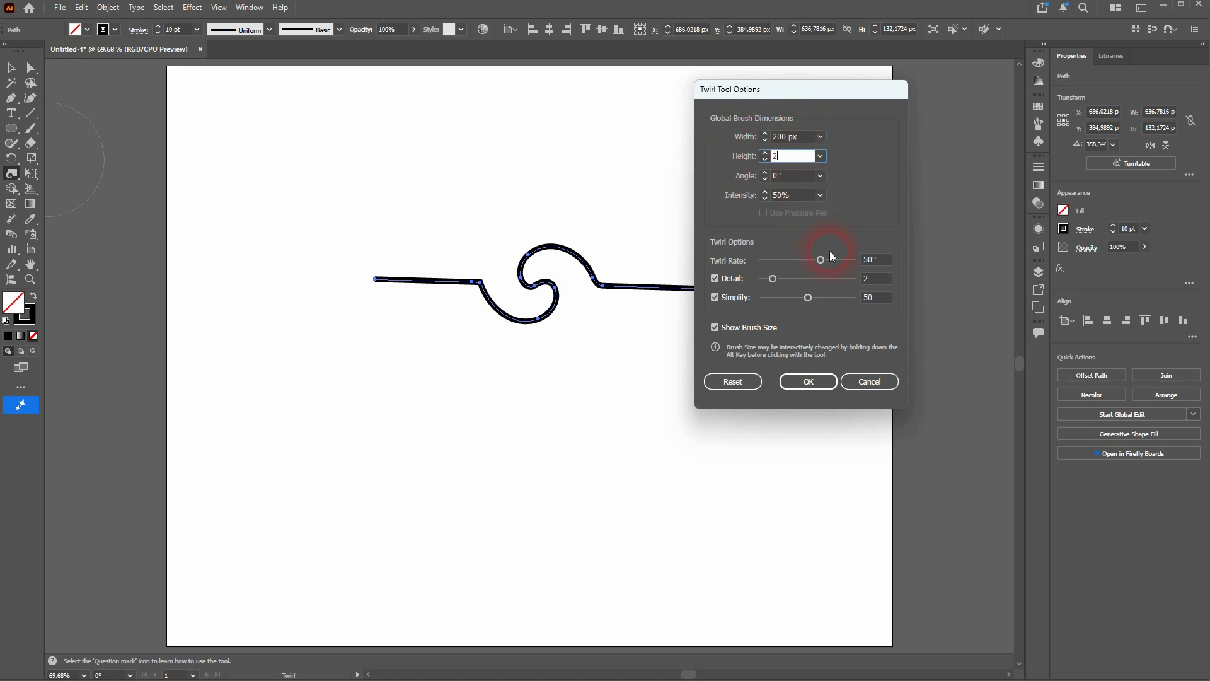
{"action": "left_click", "coordinate": [808, 381]}
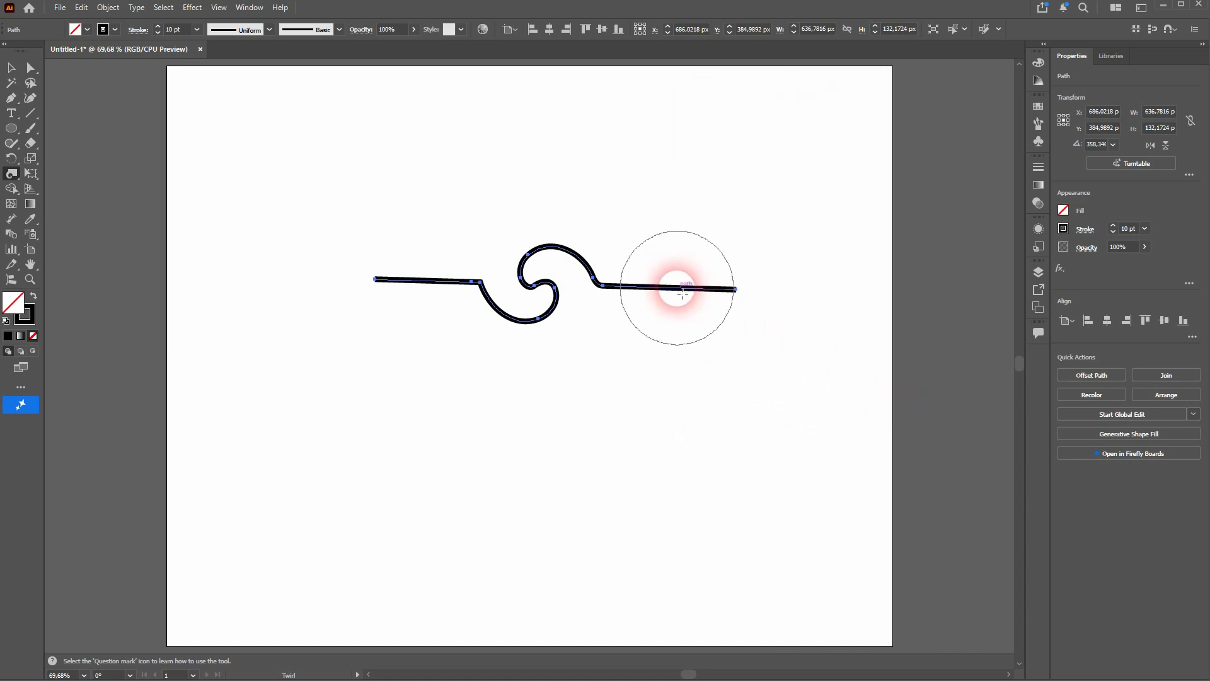
{"action": "left_click_drag", "start_coordinate": [683, 290], "coordinate": [685, 292]}
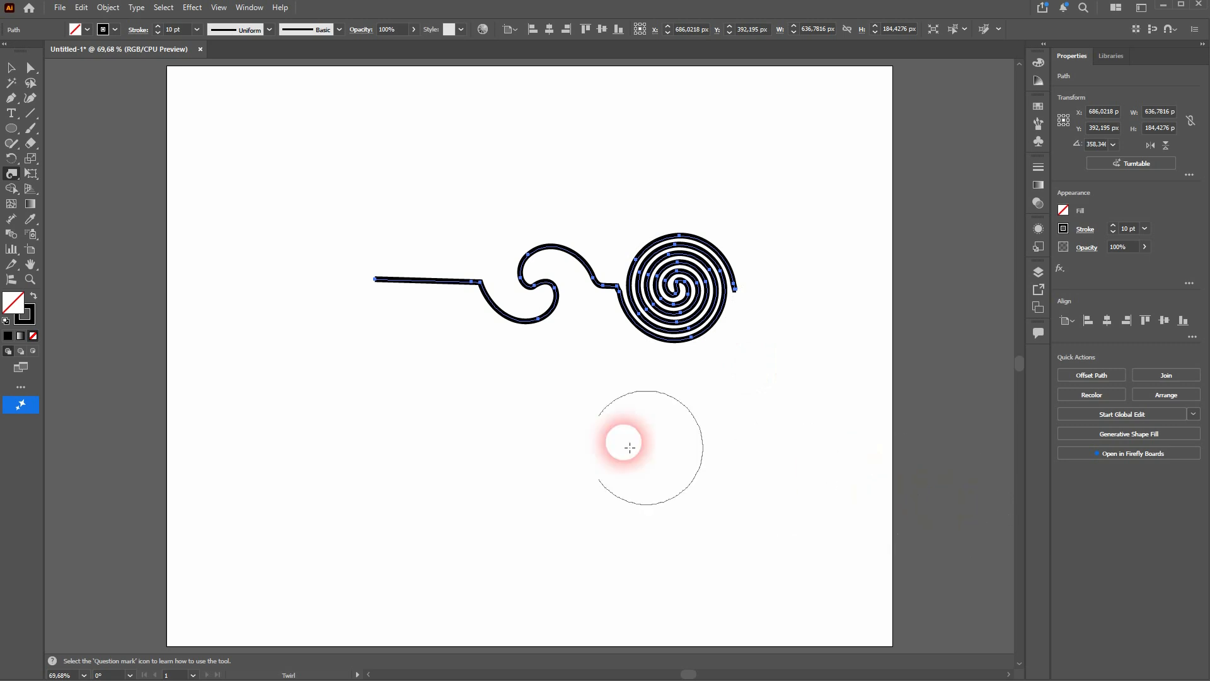
- Set the Twirl Tool's twirl rate to 180° and twirl the line's left end into a dense spiral
{"action": "double_click", "coordinate": [12, 174]}
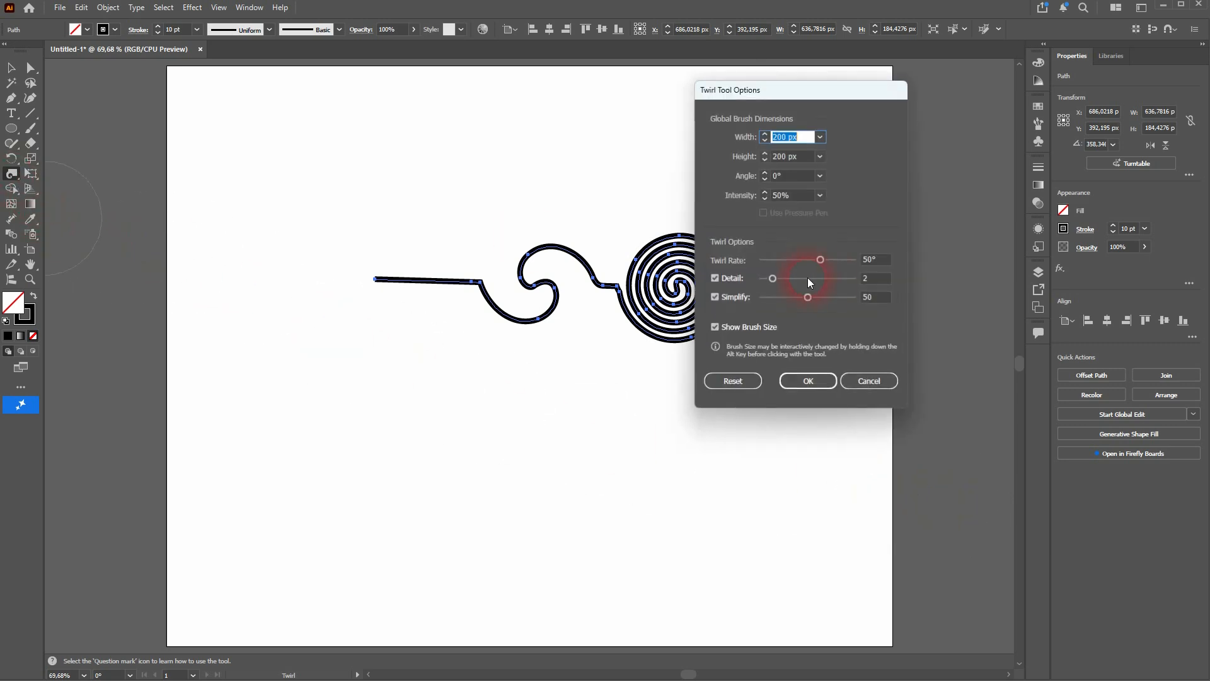
{"action": "double_click", "coordinate": [873, 260]}
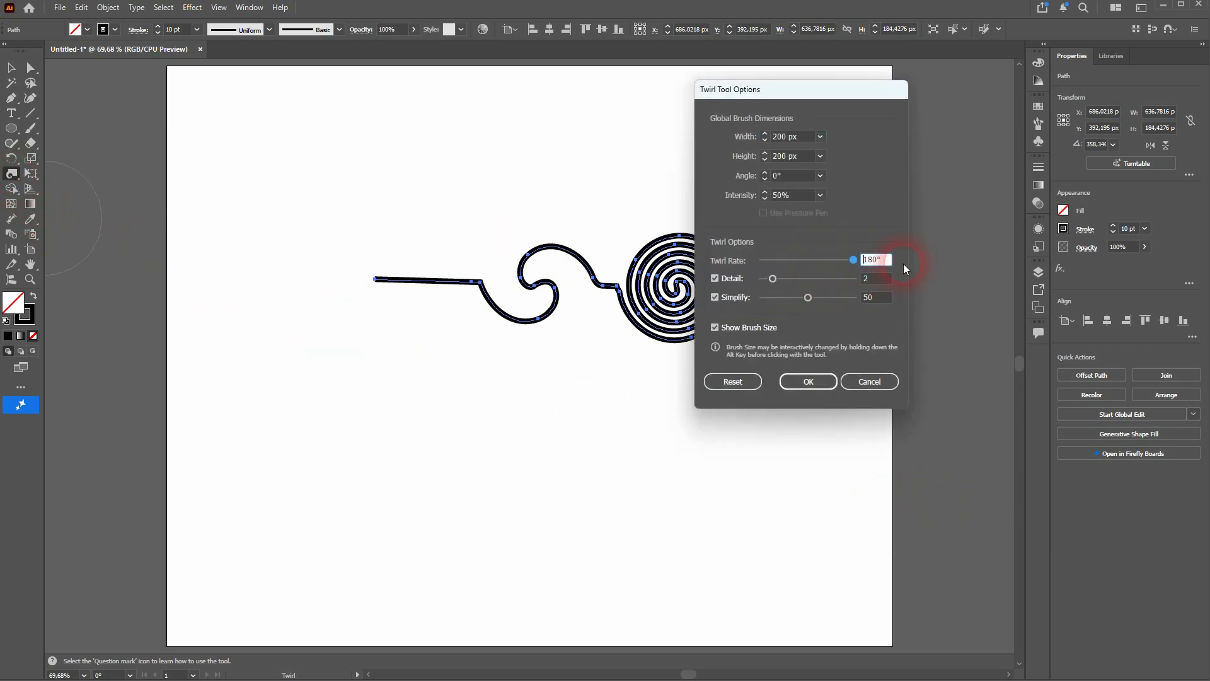
{"action": "left_click", "coordinate": [805, 382]}
{"action": "left_click_drag", "start_coordinate": [394, 274], "coordinate": [415, 273]}
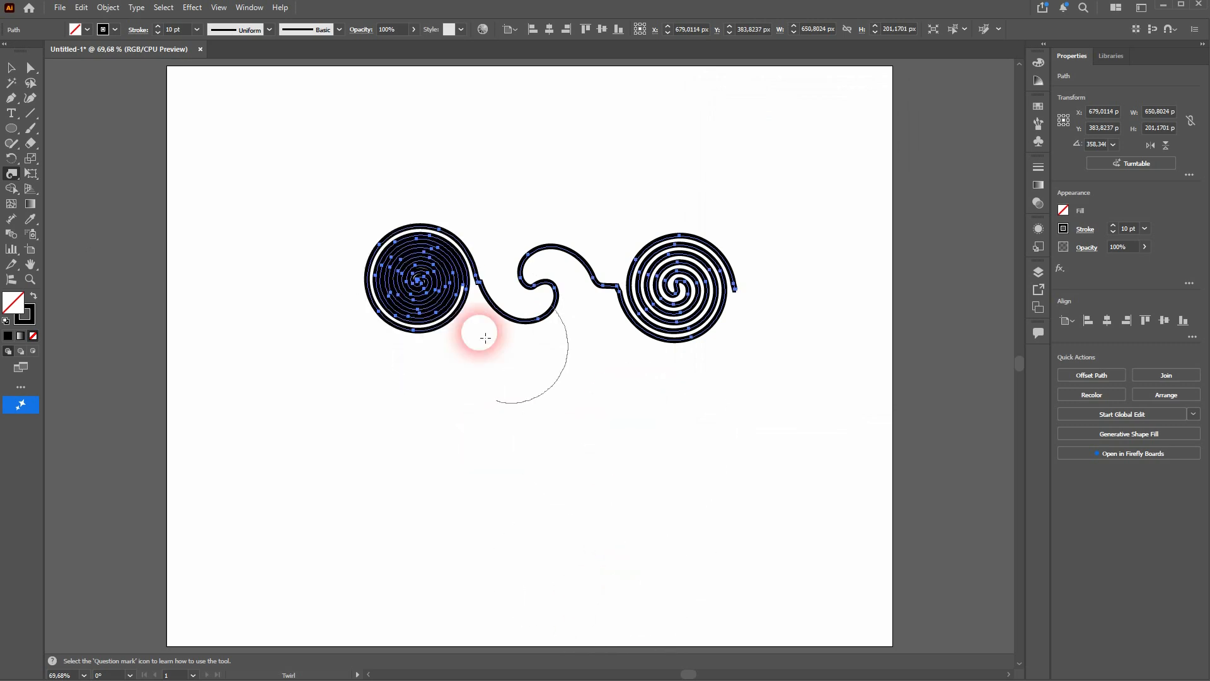
- Set the Twirl Tool's twirl rate to 10°
{"action": "double_click", "coordinate": [13, 174]}
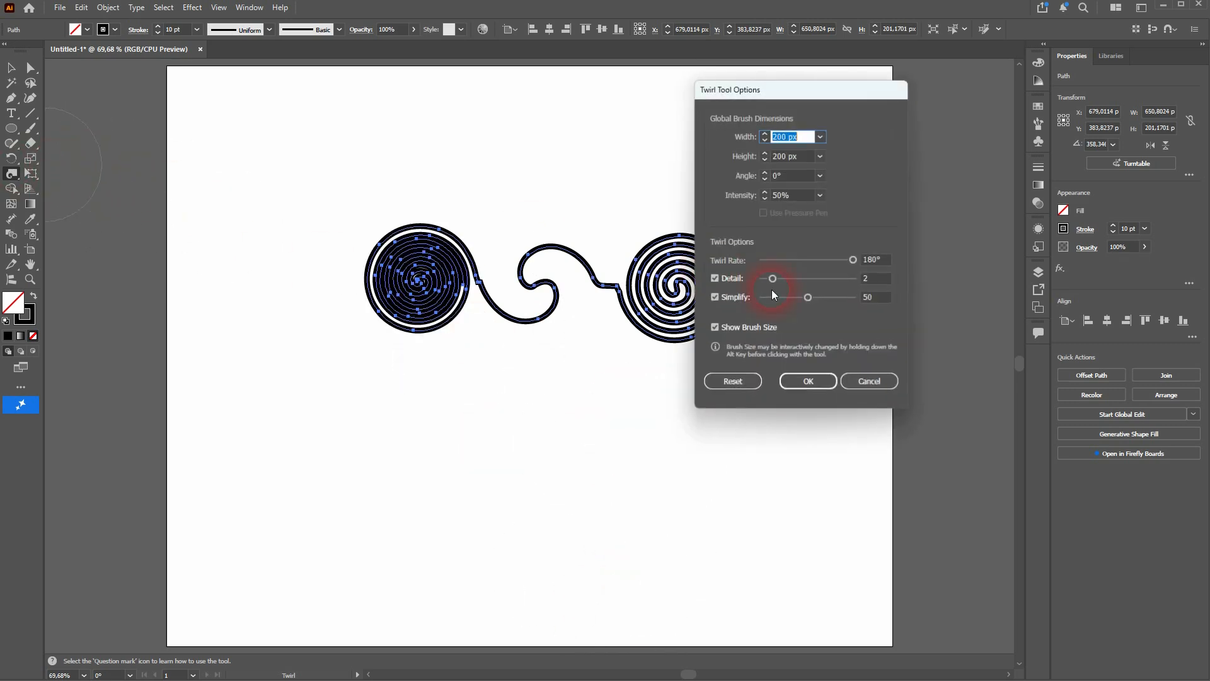
{"action": "double_click", "coordinate": [871, 259]}
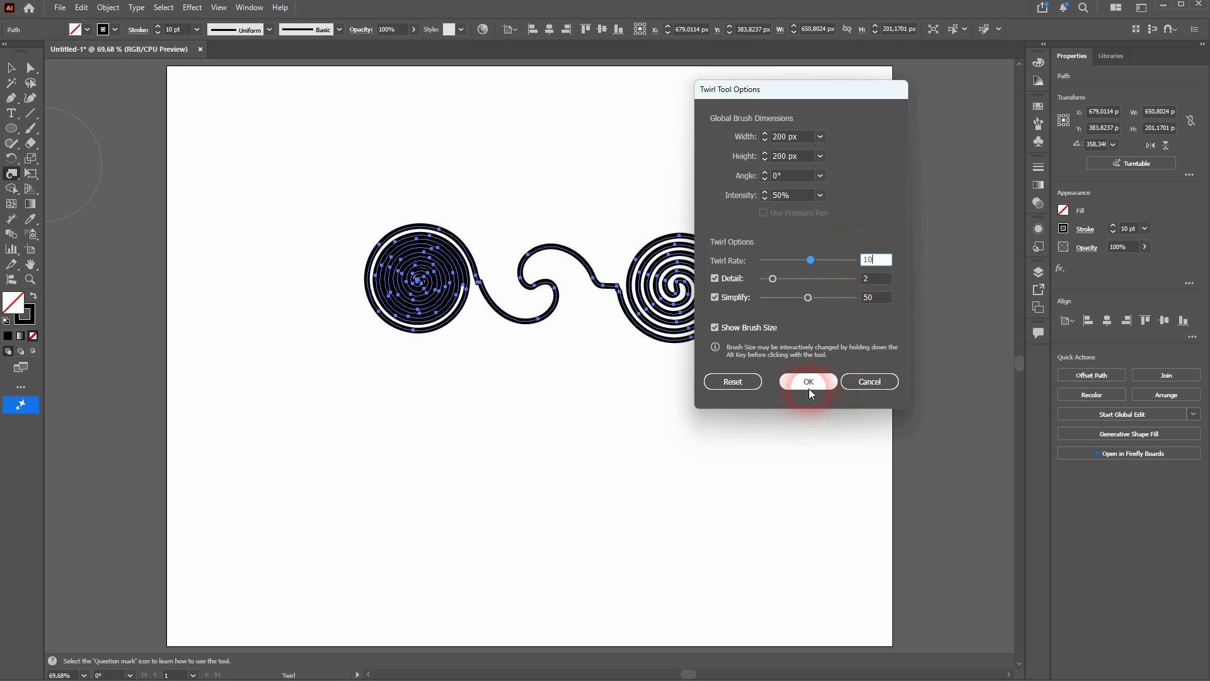
{"action": "left_click", "coordinate": [807, 381]}
- Delete the twirled line and draw a circular polar grid about 503 px across with 12 radial dividers and no concentric rings
{"action": "left_click", "coordinate": [12, 67]}
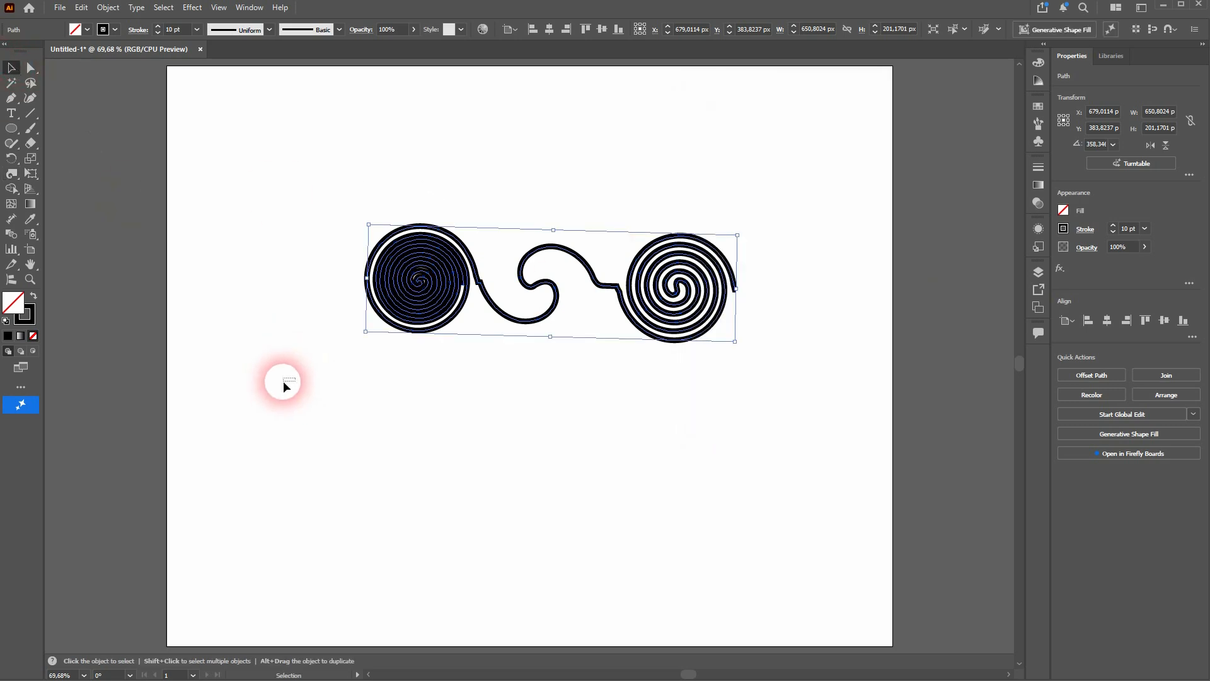
{"action": "key", "text": "Delete"}
{"action": "left_click_drag", "start_coordinate": [28, 119], "coordinate": [52, 124]}
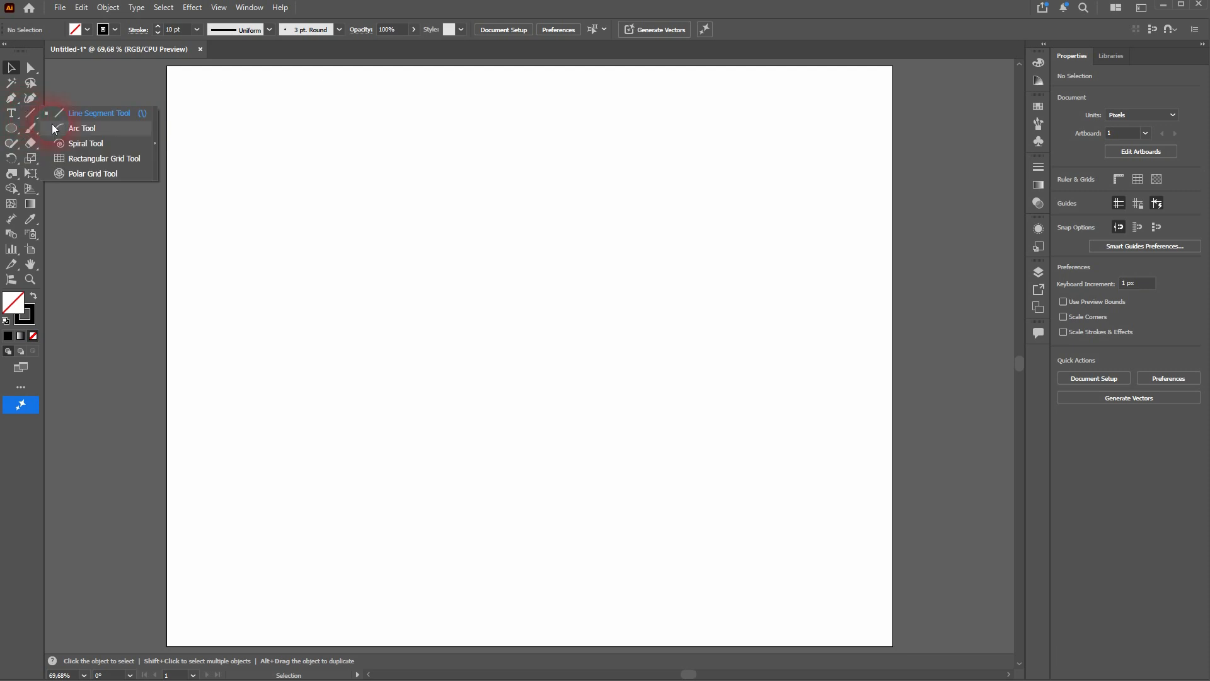
{"action": "left_click", "coordinate": [113, 178]}
{"action": "left_click_drag", "start_coordinate": [430, 262], "coordinate": [717, 541]}
{"action": "key", "text": "Up"}
{"action": "key", "text": "Up"}
{"action": "key", "text": "Up"}
{"action": "key", "text": "Up"}
{"action": "key", "text": "Up"}
{"action": "key", "text": "Down"}
{"action": "key", "text": "Down"}
{"action": "key", "text": "Down"}
{"action": "key", "text": "Down"}
{"action": "key", "text": "Down"}
{"action": "key", "text": "Right"}
- Move the polar grid to about the middle of the artboard, set its stroke weight to 1 pt and deselect it
{"action": "left_click", "coordinate": [9, 70]}
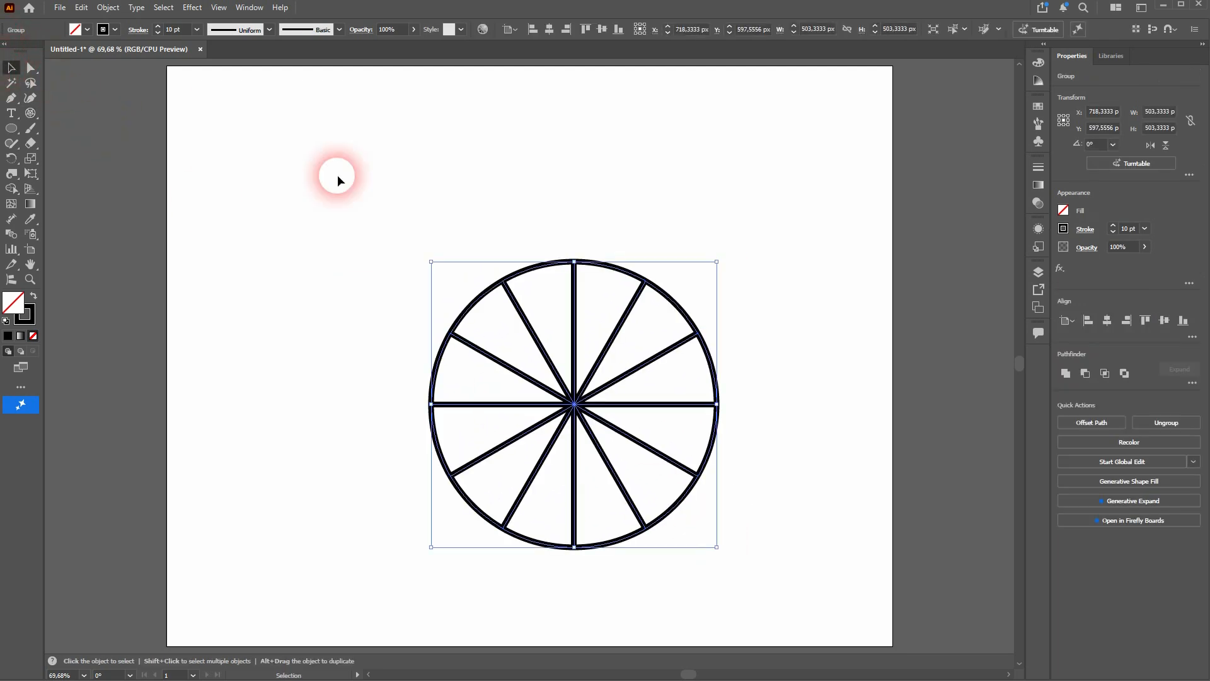
{"action": "left_click_drag", "start_coordinate": [543, 259], "coordinate": [508, 202]}
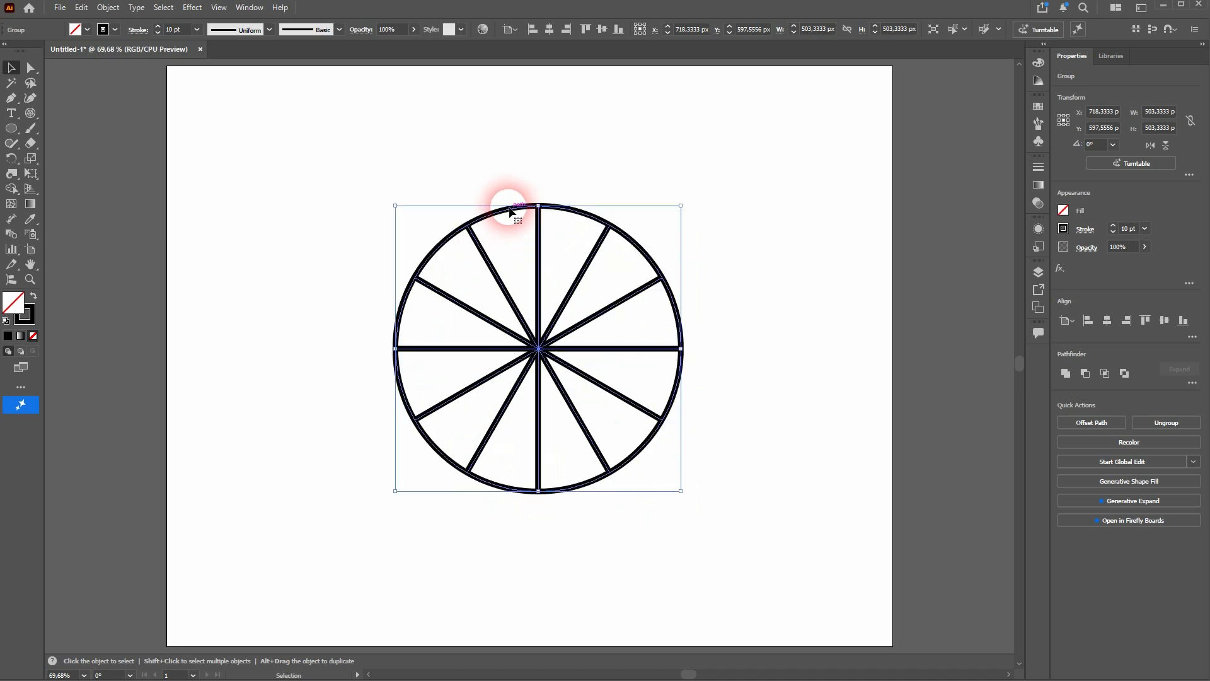
{"action": "left_click", "coordinate": [188, 36]}
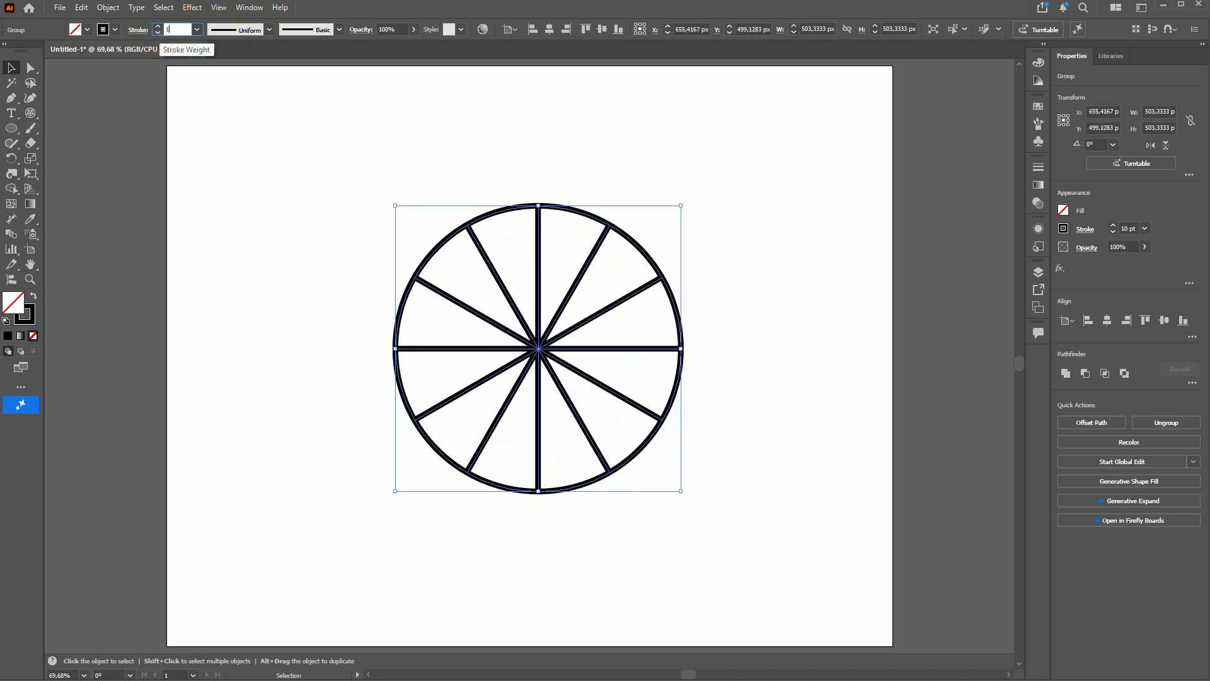
{"action": "type", "text": "1"}
{"action": "key", "text": "Return"}
{"action": "left_click", "coordinate": [779, 364]}
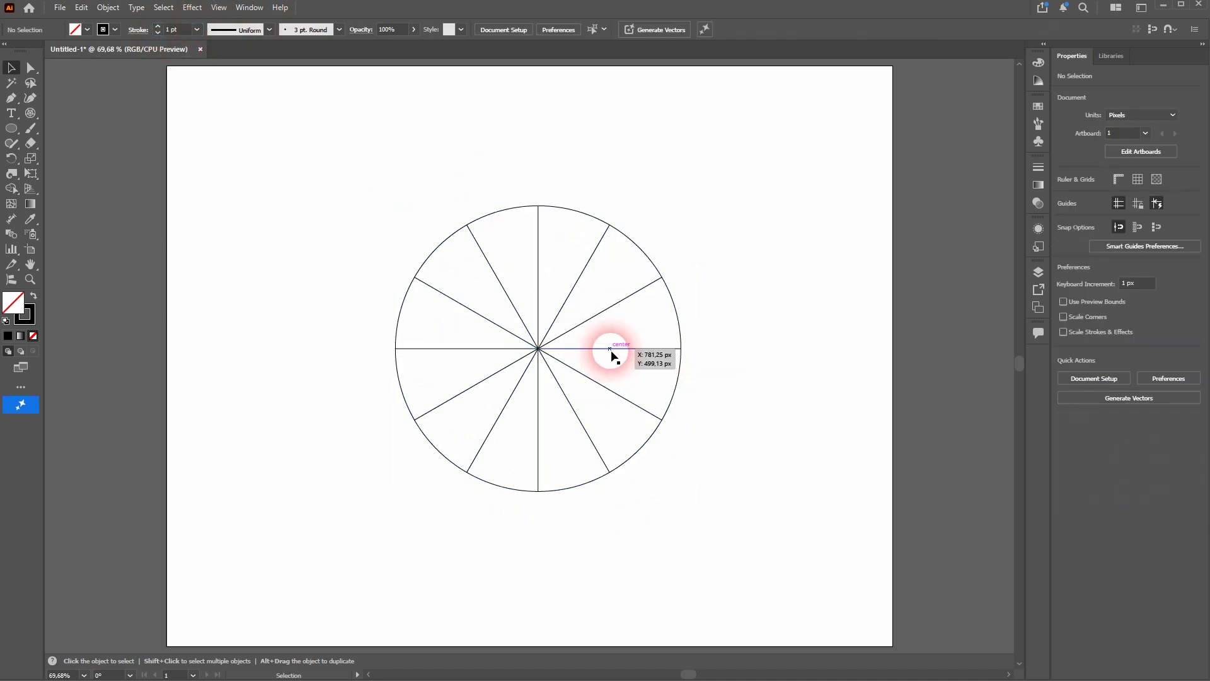
- Select the whole wheel and fill its sector just above the left horizontal spoke with yellow-green using the Live Paint Bucket
{"action": "left_click_drag", "start_coordinate": [358, 539], "coordinate": [744, 171]}
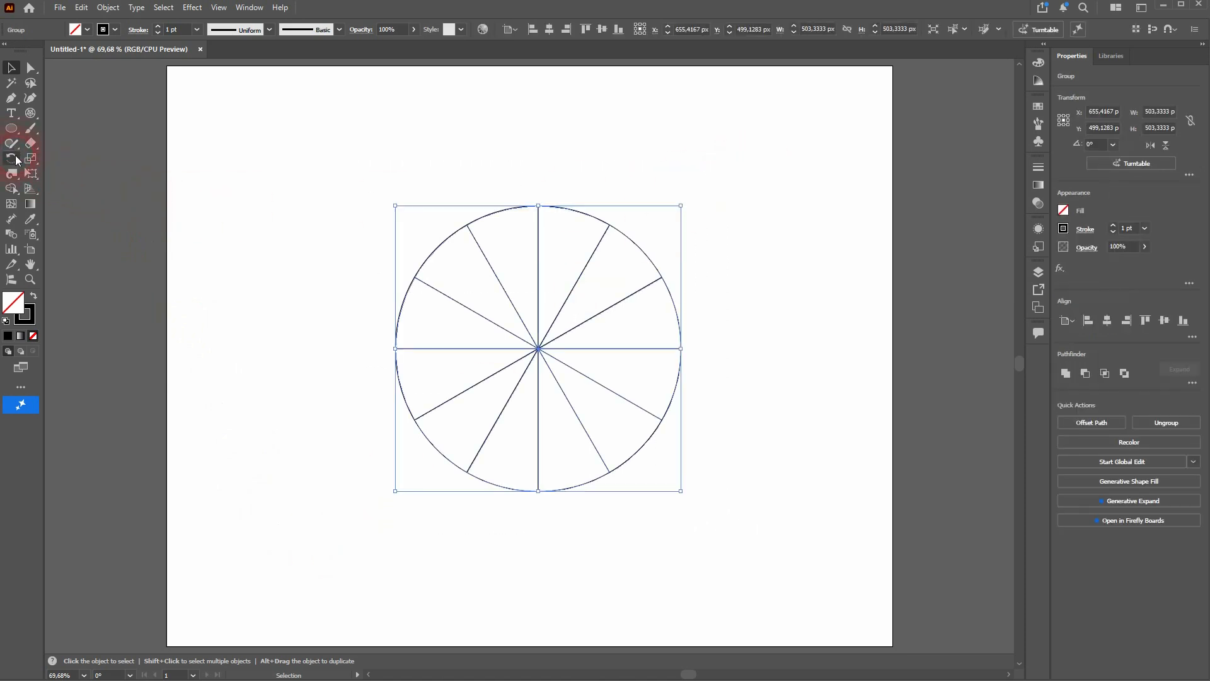
{"action": "left_click_drag", "start_coordinate": [11, 189], "coordinate": [118, 203]}
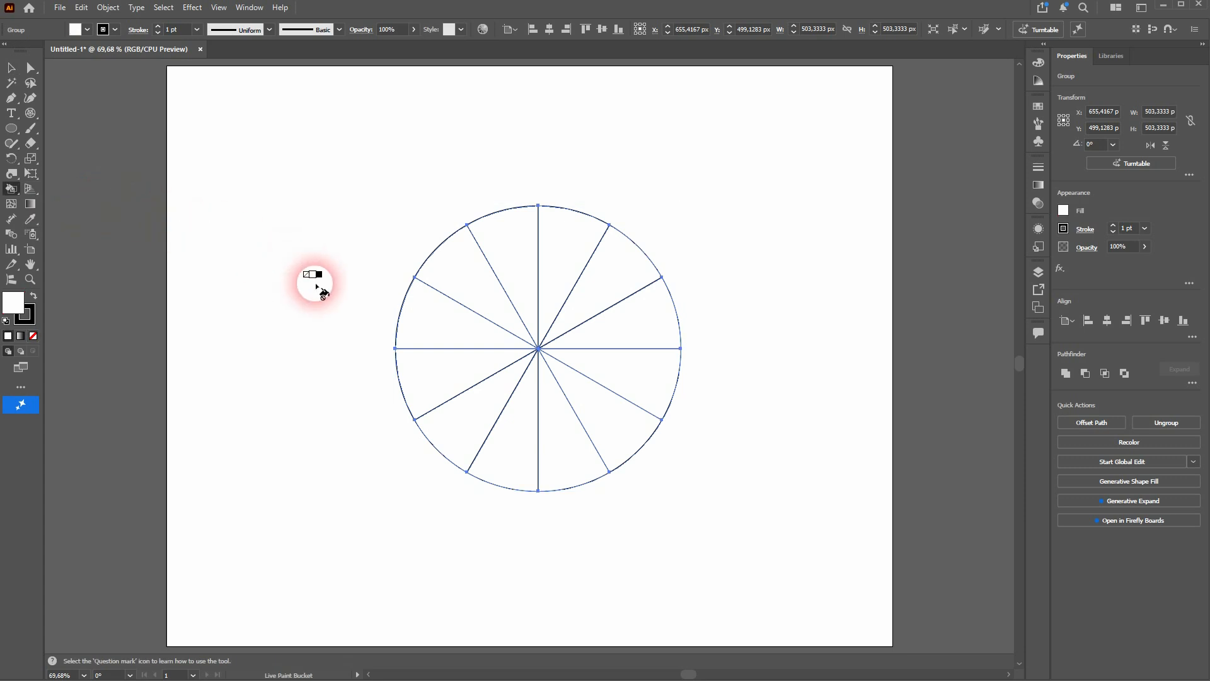
{"action": "key", "text": "Right"}
{"action": "key", "text": "Right"}
{"action": "key", "text": "Right"}
{"action": "key", "text": "Right"}
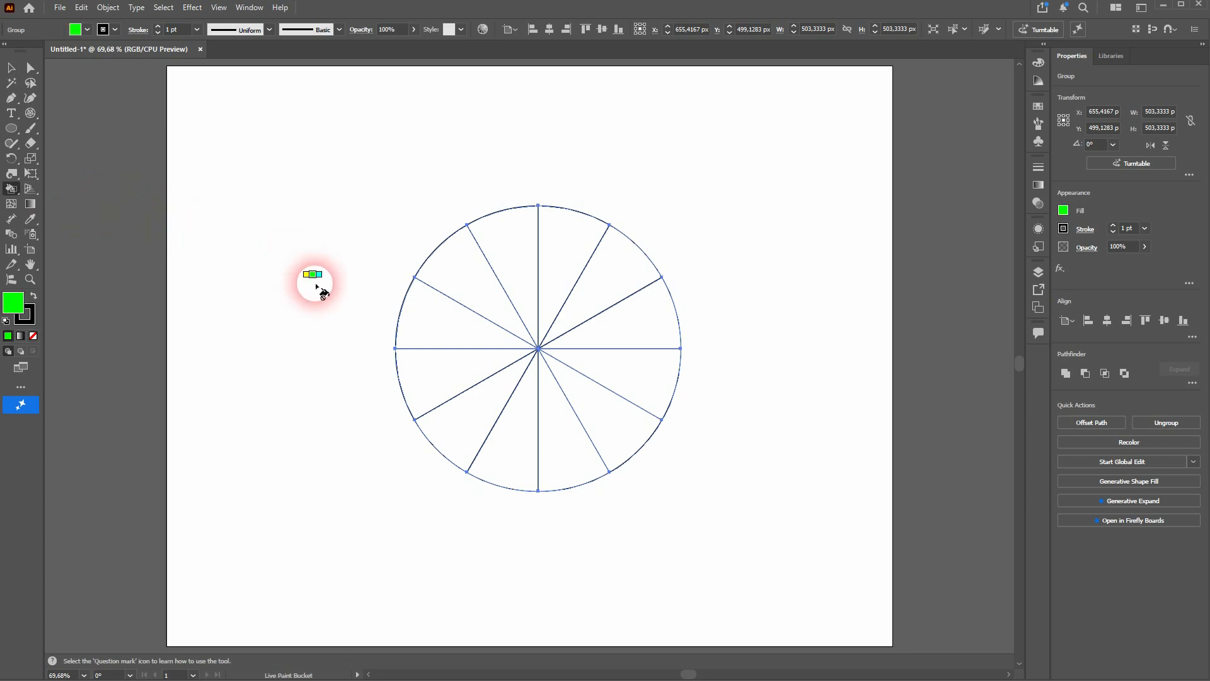
{"action": "key", "text": "Right"}
{"action": "key", "text": "Right"}
{"action": "key", "text": "Right"}
{"action": "key", "text": "Right"}
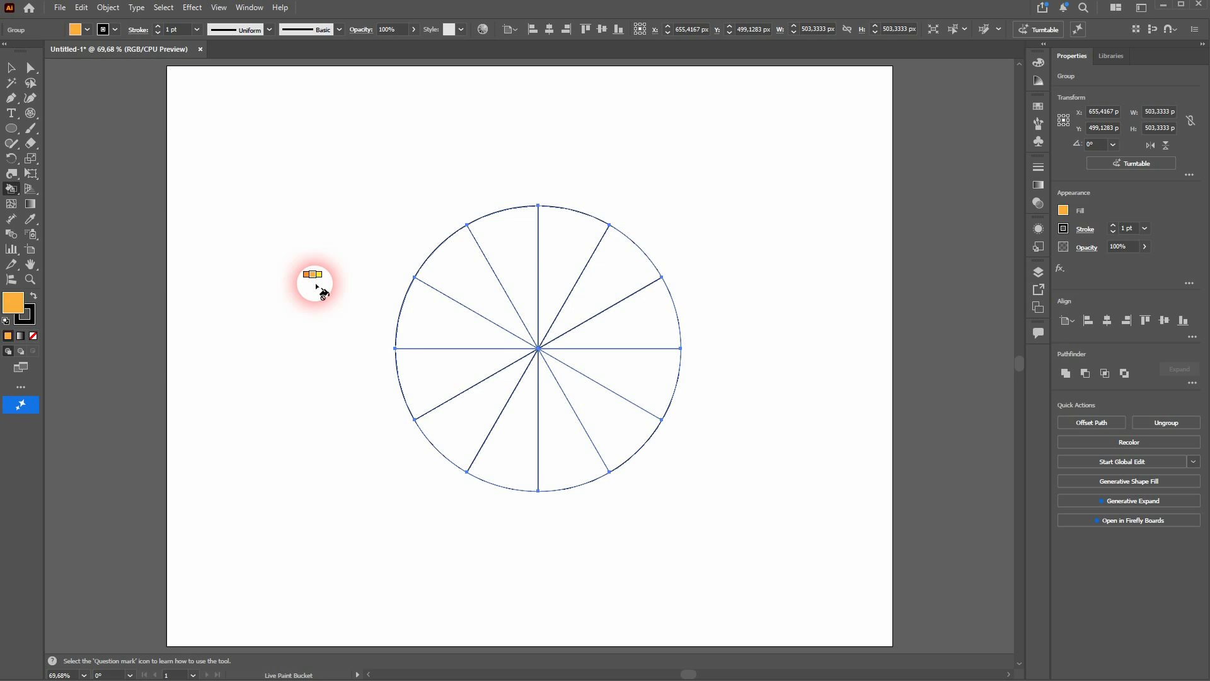
{"action": "key", "text": "Right"}
{"action": "key", "text": "Right"}
{"action": "key", "text": "Right"}
{"action": "key", "text": "Right"}
{"action": "key", "text": "Right"}
{"action": "key", "text": "Right"}
{"action": "key", "text": "Right"}
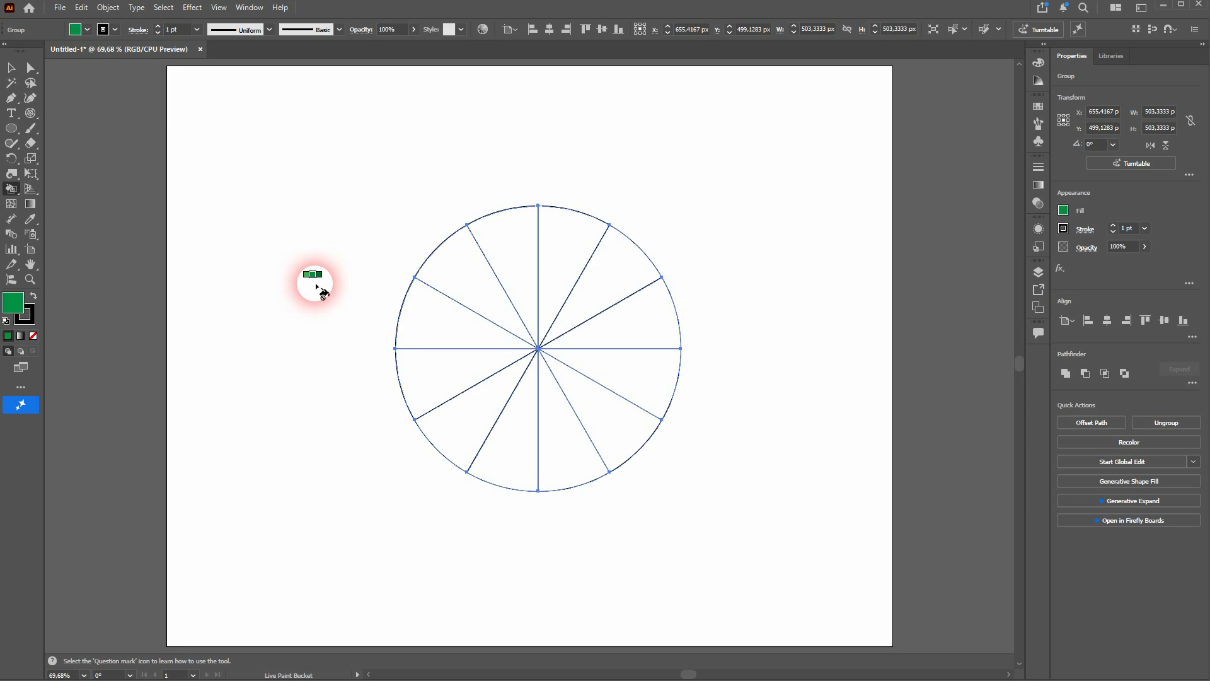
{"action": "key", "text": "Left"}
{"action": "key", "text": "Right"}
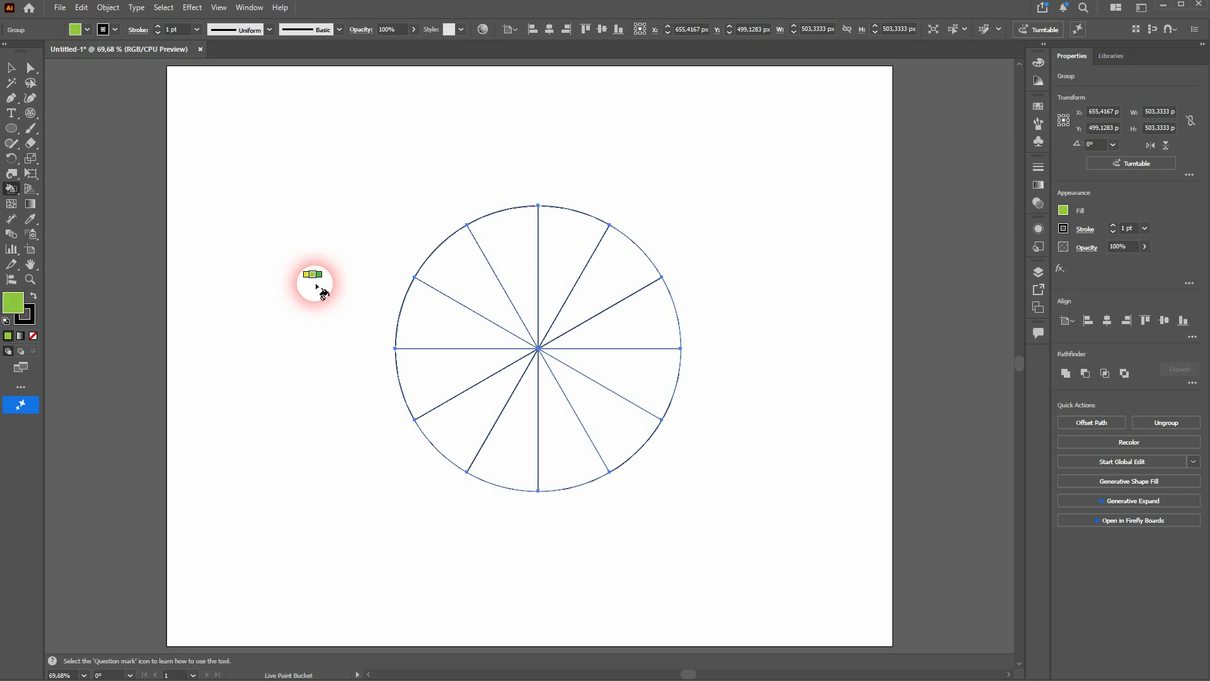
{"action": "key", "text": "Left"}
{"action": "left_click", "coordinate": [440, 319]}
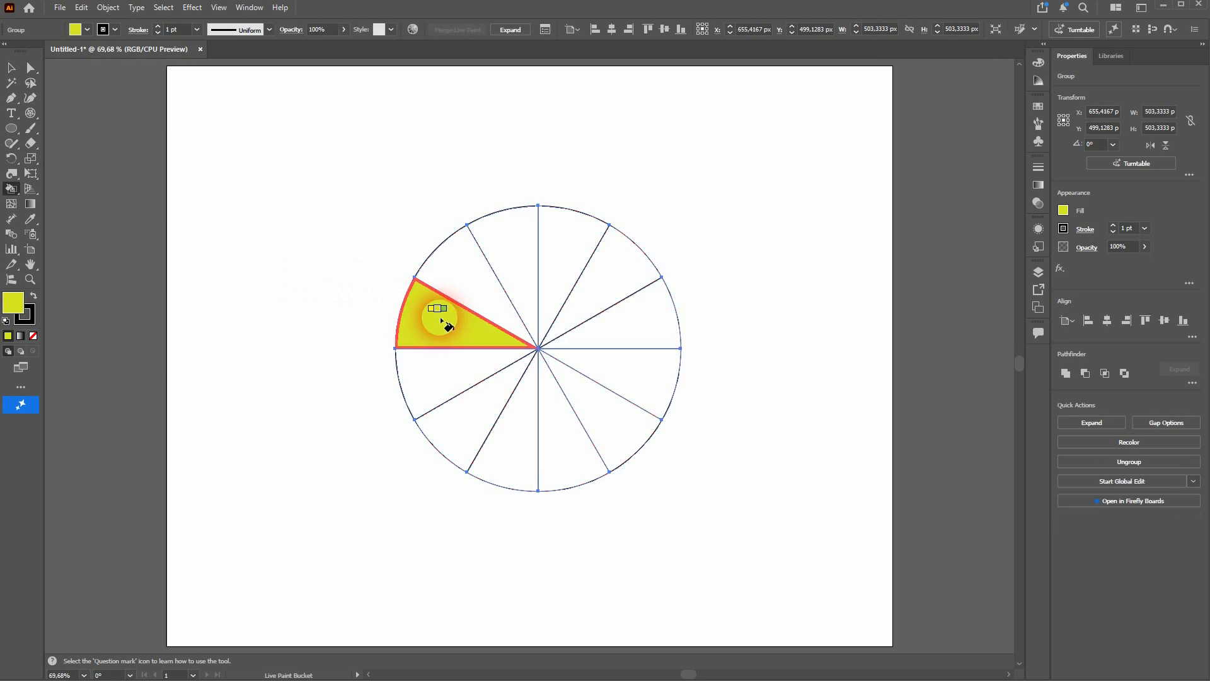
- Fill the remaining five upper sectors clockwise with the next swatches, from light green through dark green to a bluish green
{"action": "key", "text": "Right"}
{"action": "left_click", "coordinate": [474, 294]}
{"action": "key", "text": "Right"}
{"action": "left_click", "coordinate": [521, 255]}
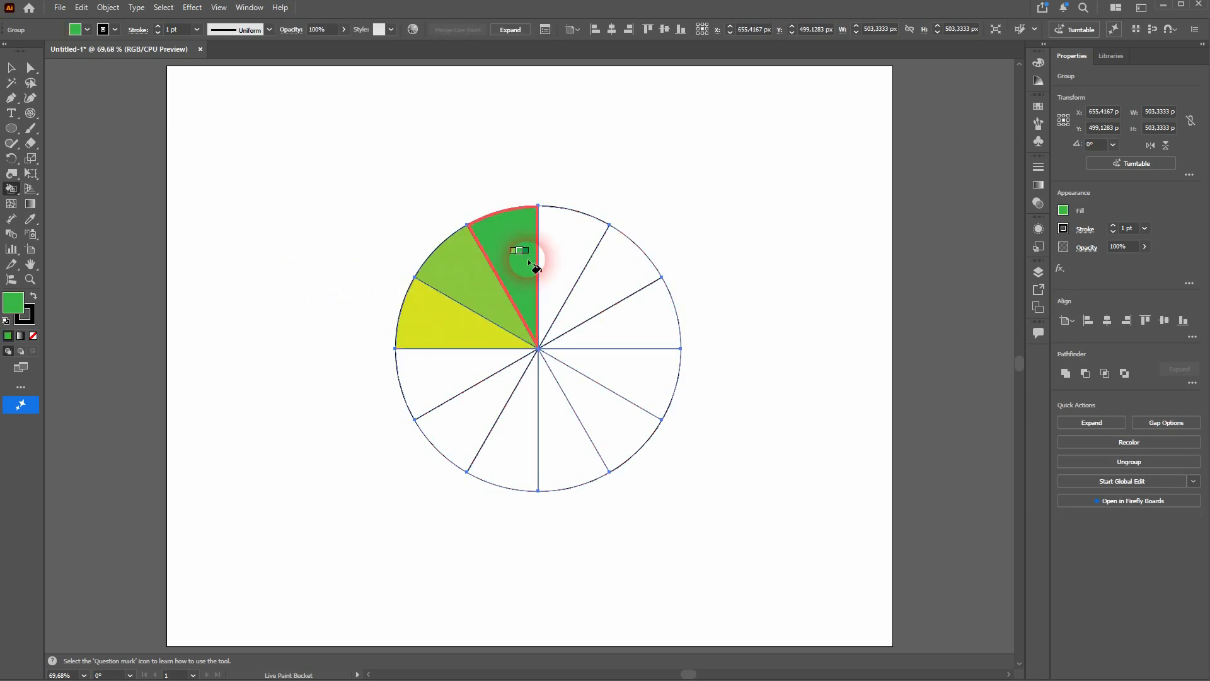
{"action": "key", "text": "Right"}
{"action": "left_click", "coordinate": [572, 259]}
{"action": "key", "text": "Right"}
{"action": "left_click", "coordinate": [612, 275]}
{"action": "key", "text": "Right"}
{"action": "left_click", "coordinate": [649, 322]}
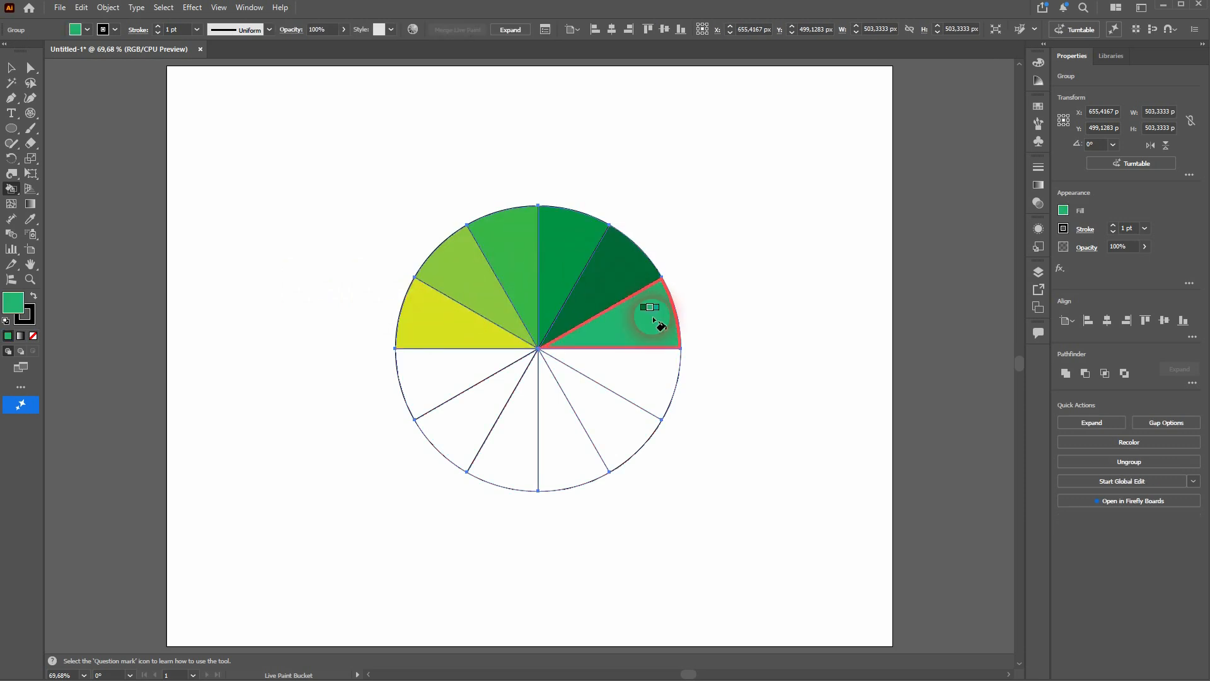
- Fill the six lower sectors clockwise with teal, light blue, blue, indigo, navy and purple, and deselect the wheel
{"action": "key", "text": "Right"}
{"action": "left_click", "coordinate": [651, 373]}
{"action": "key", "text": "Right"}
{"action": "left_click", "coordinate": [602, 421]}
{"action": "key", "text": "Right"}
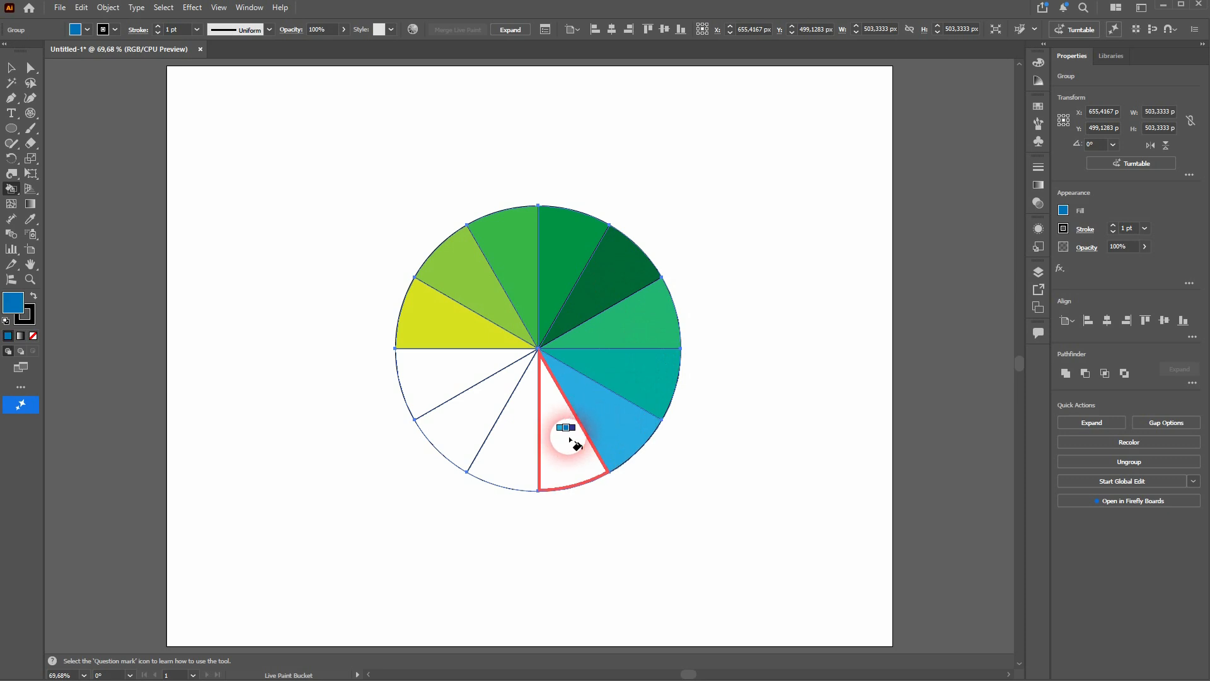
{"action": "left_click", "coordinate": [569, 433]}
{"action": "key", "text": "Right"}
{"action": "left_click", "coordinate": [500, 447]}
{"action": "key", "text": "Right"}
{"action": "left_click", "coordinate": [454, 424]}
{"action": "key", "text": "Right"}
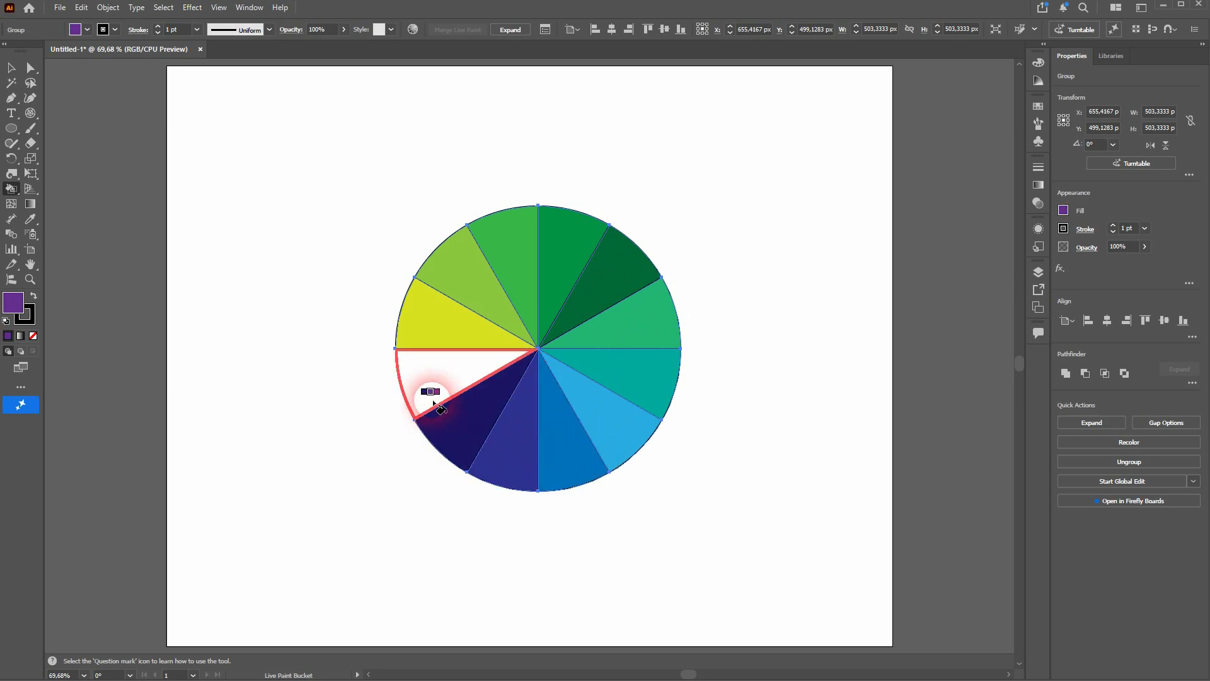
{"action": "left_click", "coordinate": [428, 393]}
{"action": "left_click", "coordinate": [11, 68]}
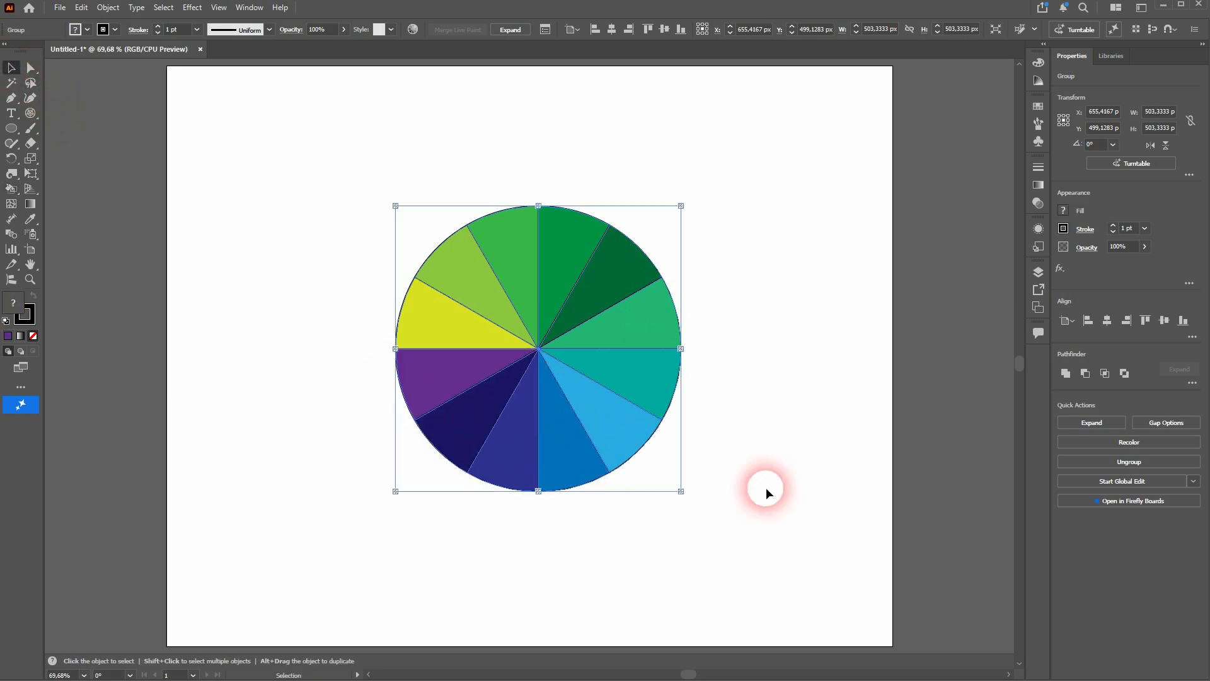
{"action": "left_click", "coordinate": [831, 414]}
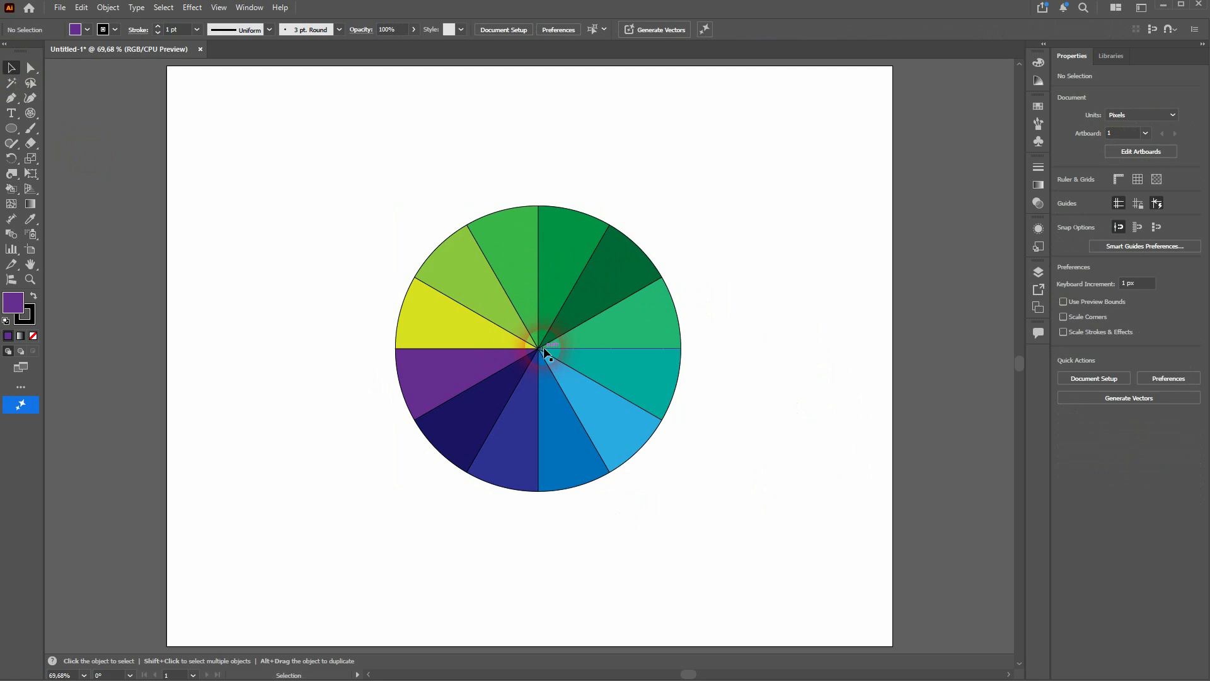
- Remove the stroke from the whole coloured wheel and deselect it
{"action": "left_click_drag", "start_coordinate": [320, 515], "coordinate": [730, 193]}
{"action": "left_click", "coordinate": [116, 30]}
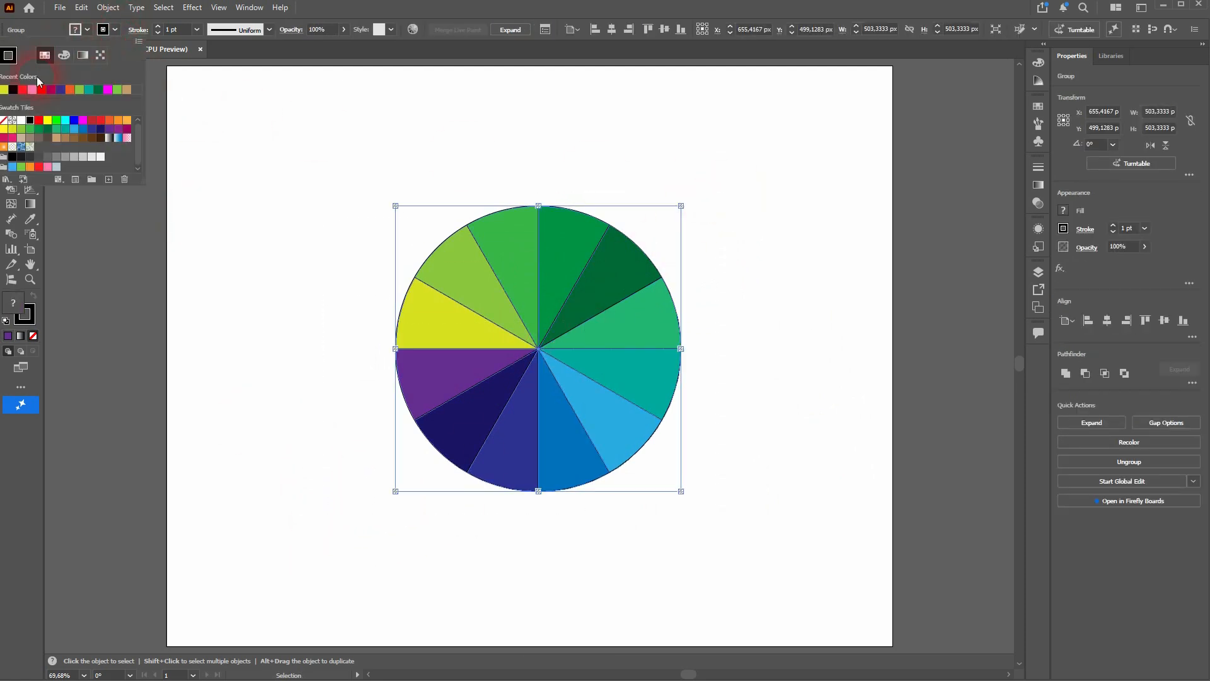
{"action": "left_click", "coordinate": [10, 123]}
{"action": "left_click", "coordinate": [300, 327]}
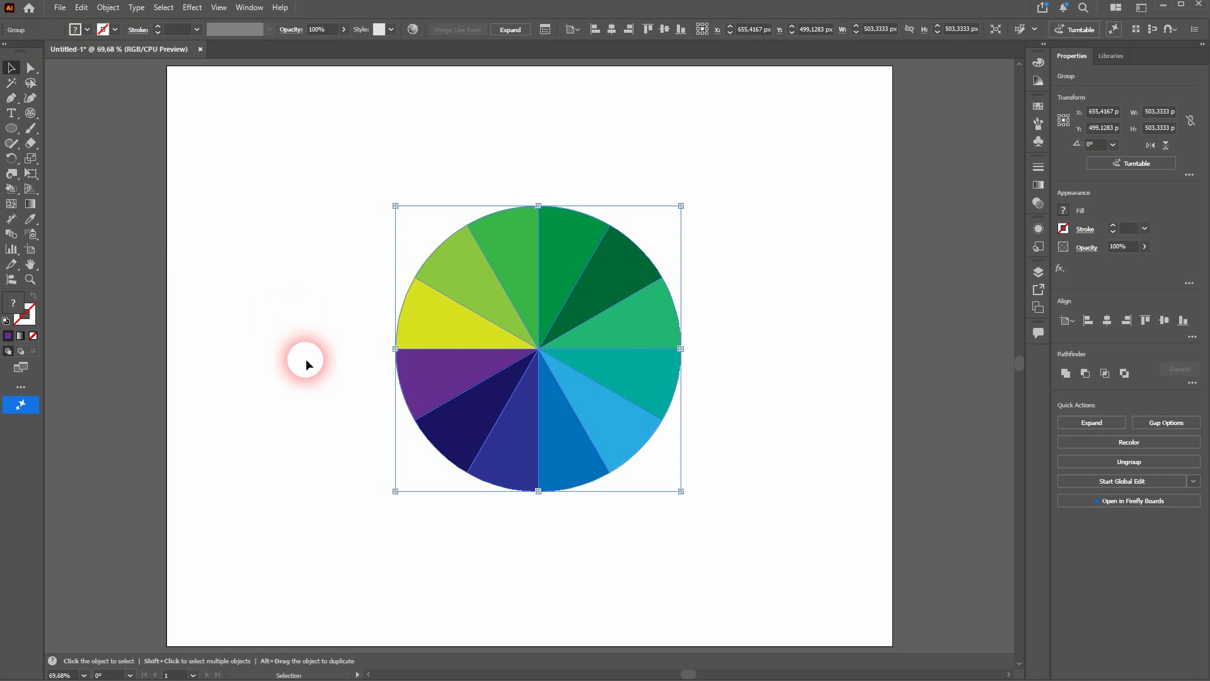
{"action": "left_click", "coordinate": [309, 358]}
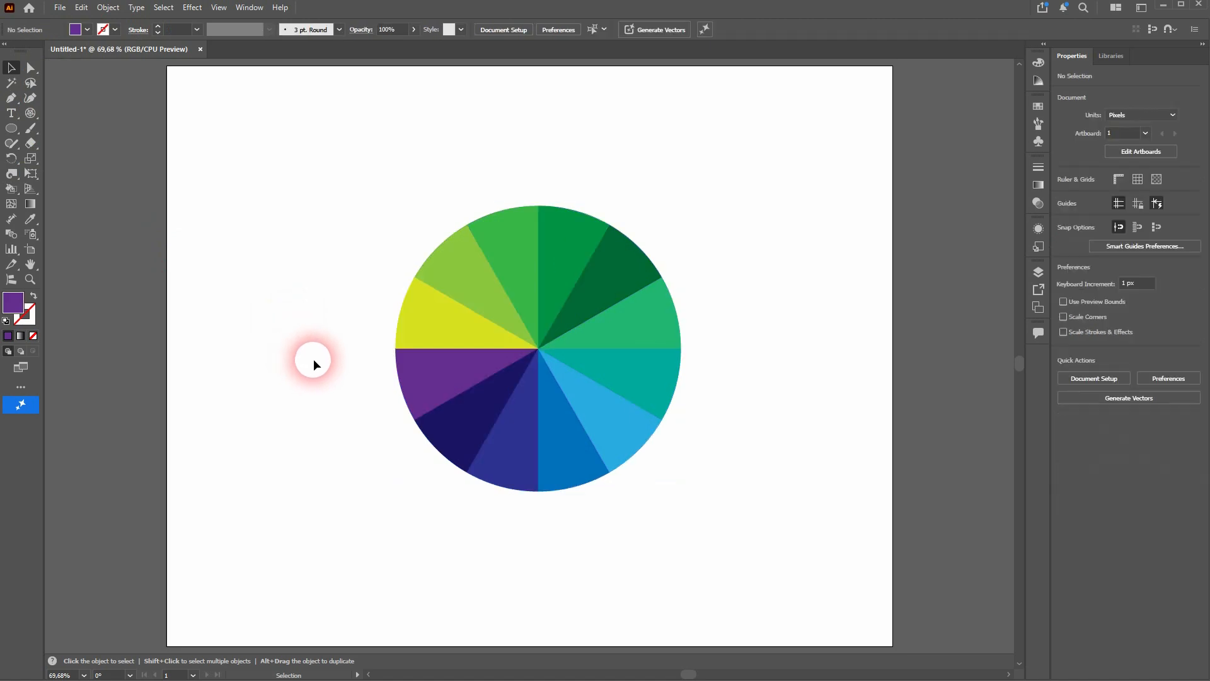
- Activate the Twirl Tool and resize its brush interactively to about the wheel's size, roughly 502 px wide and 504 px high
{"action": "left_click", "coordinate": [11, 173]}
{"action": "left_click", "coordinate": [81, 203]}
{"action": "mouse_move", "coordinate": [472, 338]}
{"action": "left_mouse_down"}
{"action": "mouse_move", "coordinate": [501, 363]}
{"action": "mouse_move", "coordinate": [513, 352]}
{"action": "mouse_move", "coordinate": [624, 365]}
{"action": "left_mouse_up"}
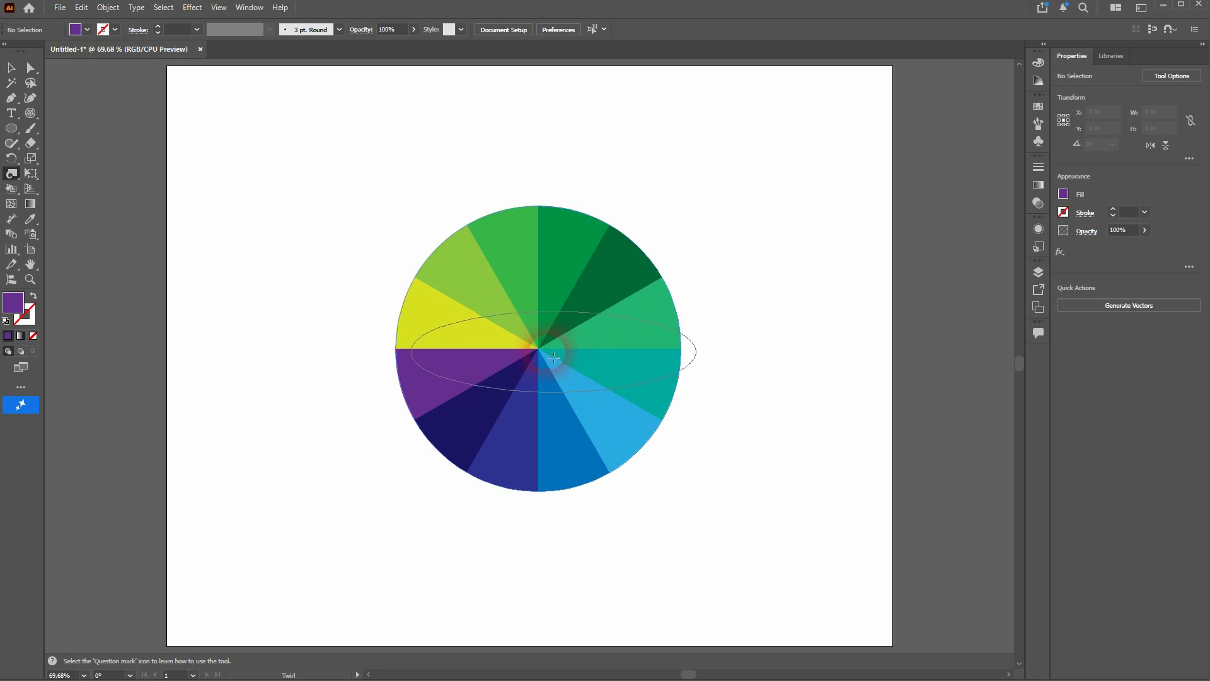
{"action": "left_click_drag", "start_coordinate": [538, 349], "coordinate": [537, 246]}
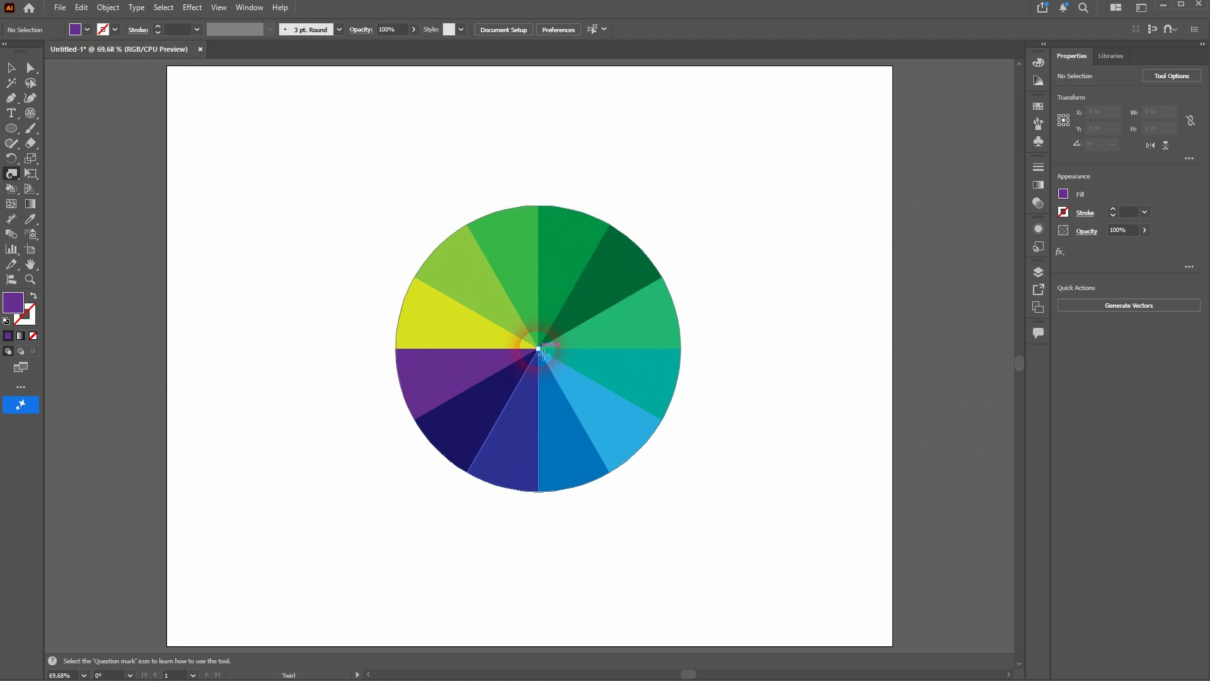
- Twirl the wheel from its centre at the 10° rate, and undo the twirl
{"action": "left_click_drag", "start_coordinate": [540, 351], "coordinate": [540, 350]}
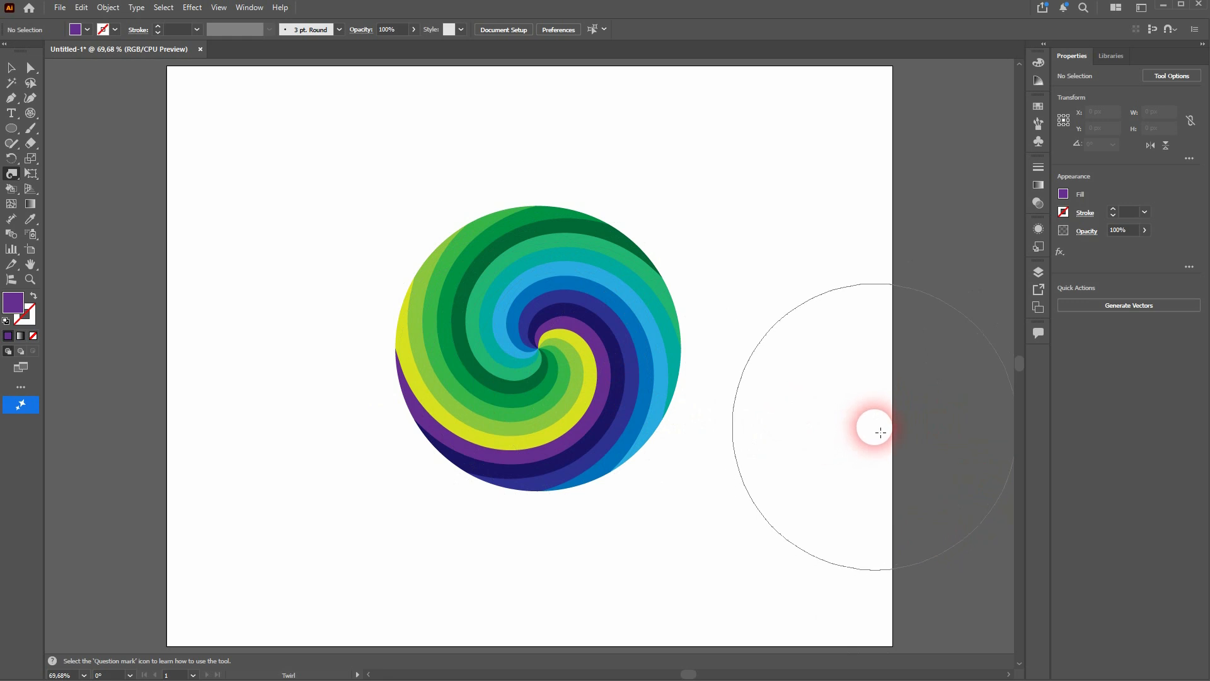
{"action": "key", "text": "v"}
{"action": "key", "text": "ctrl+z"}
{"action": "key", "text": "shift+r"}
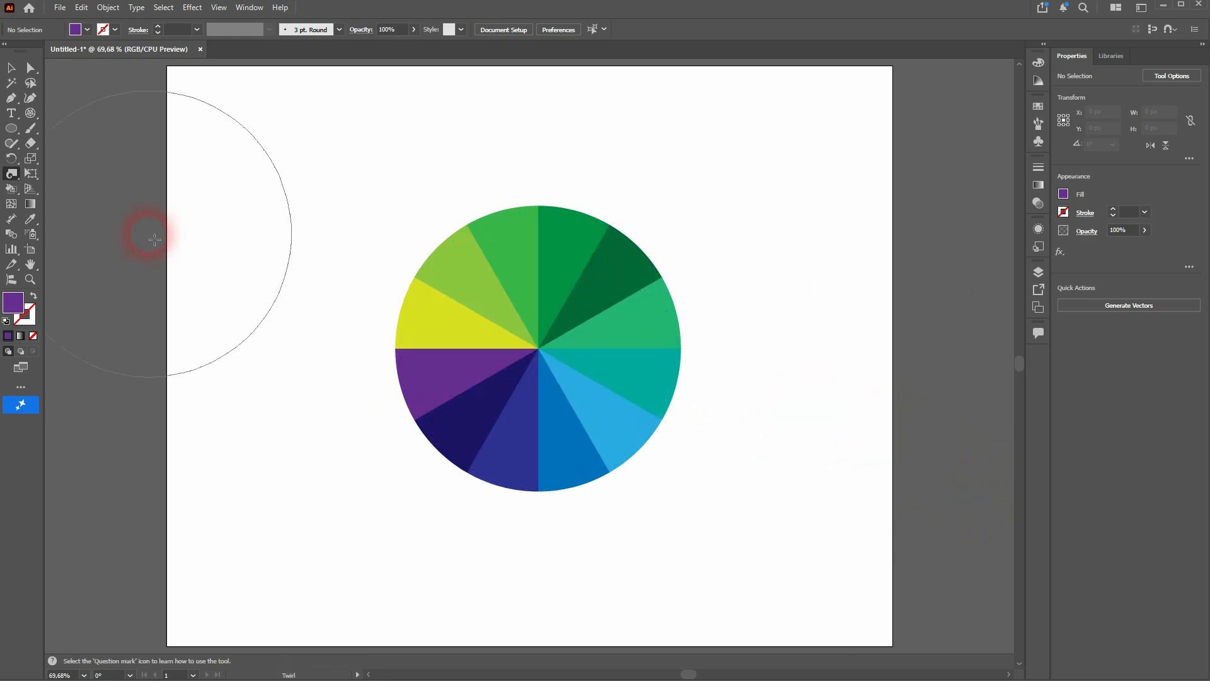
- Set the Twirl Tool's twirl rate to 50° and twirl the wheel from its centre into a tight multicoloured spiral
{"action": "double_click", "coordinate": [12, 175]}
{"action": "double_click", "coordinate": [868, 260]}
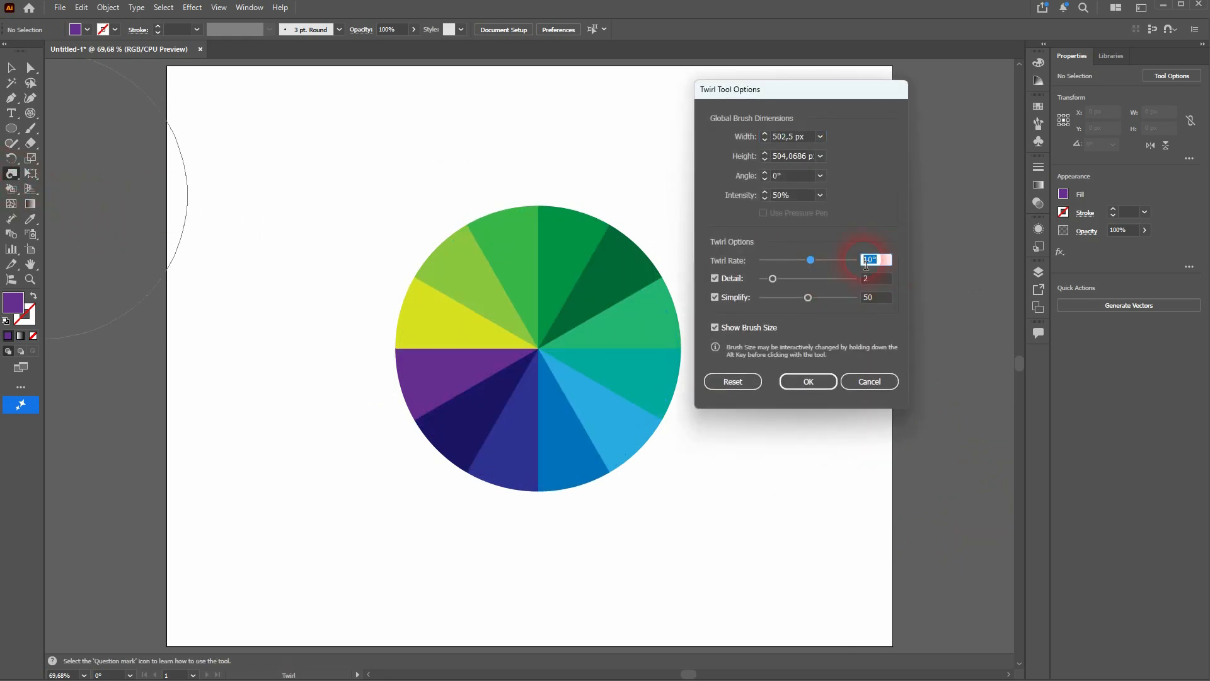
{"action": "type", "text": "50"}
{"action": "left_click", "coordinate": [795, 383]}
{"action": "left_click_drag", "start_coordinate": [547, 361], "coordinate": [547, 361]}
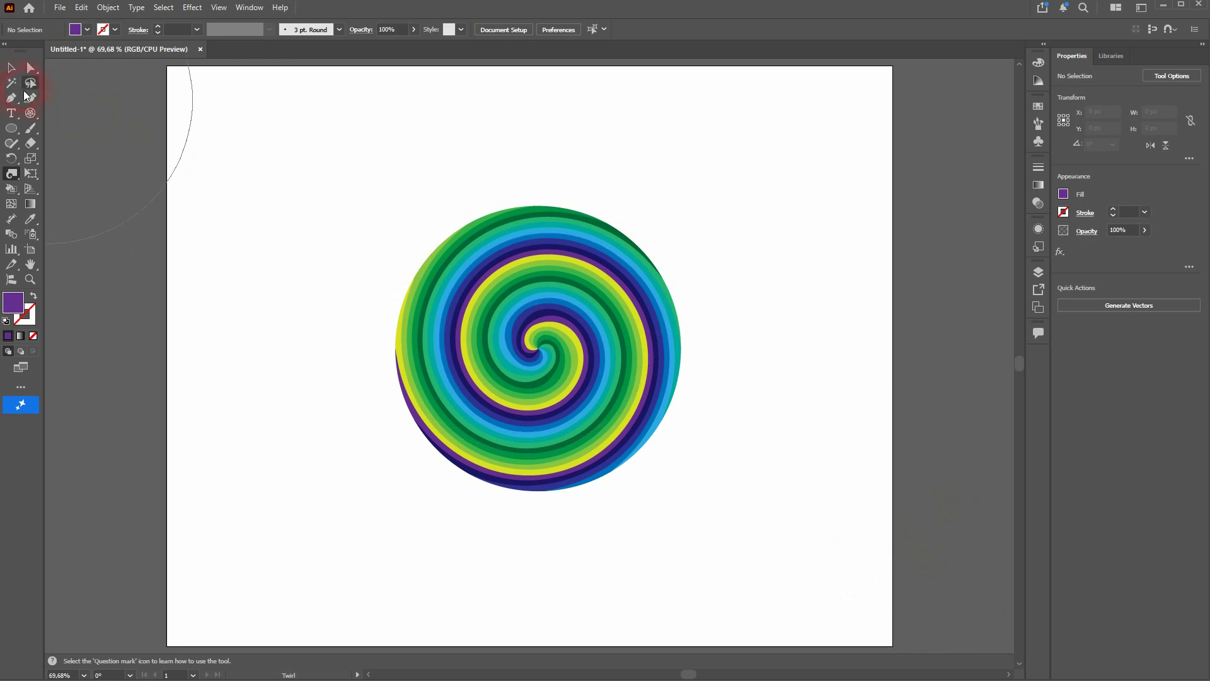
{"action": "left_click", "coordinate": [12, 68]}
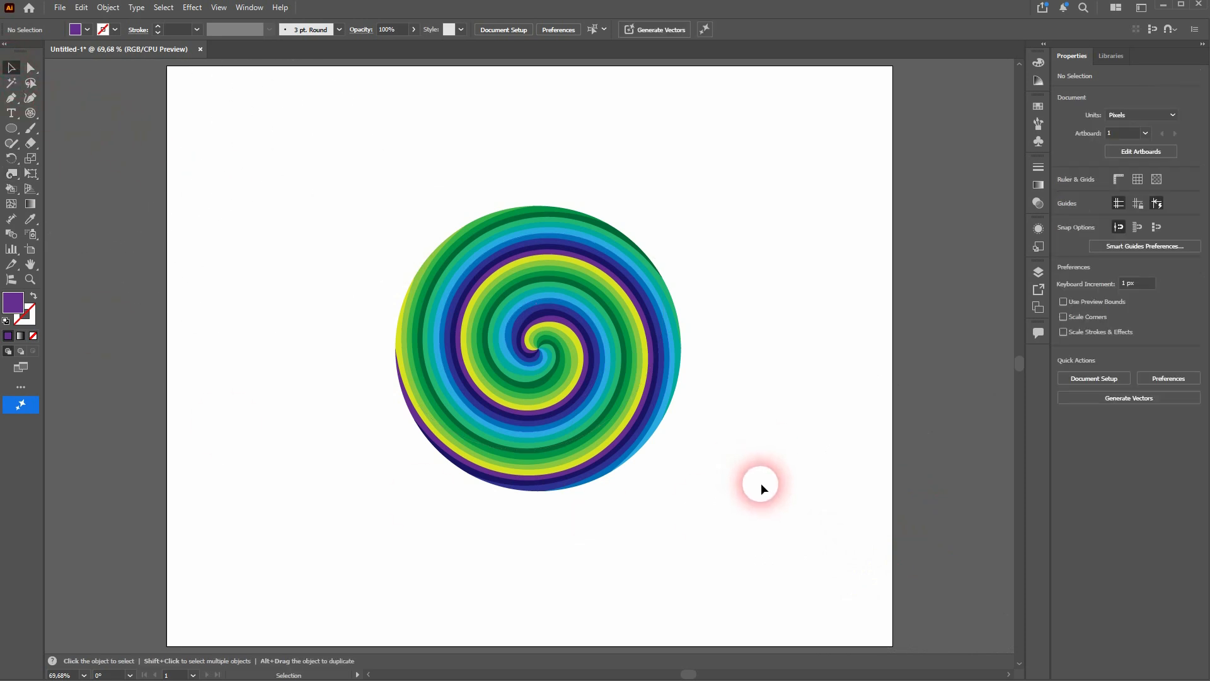